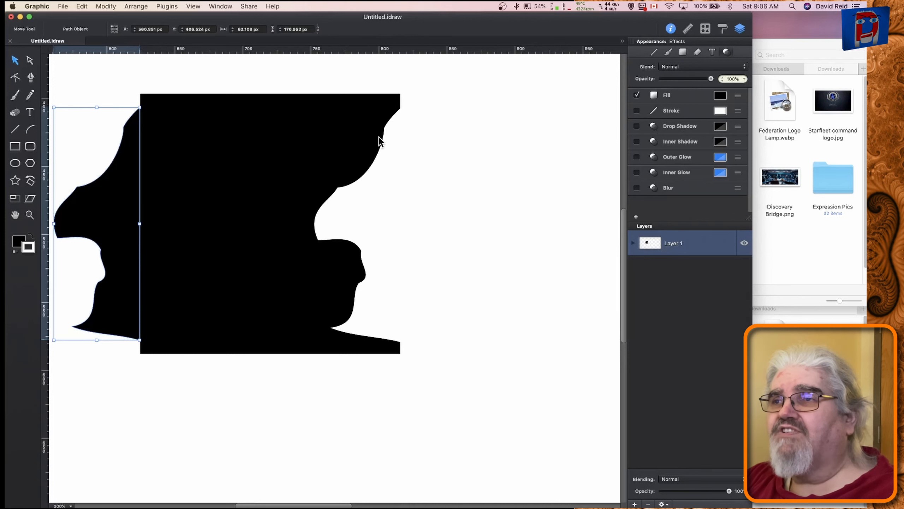
Turn off the square's stroke, unite it with the adjoining cut-out piece, and move the merged shape toward the middle of the canvas.
left_click(312, 131)
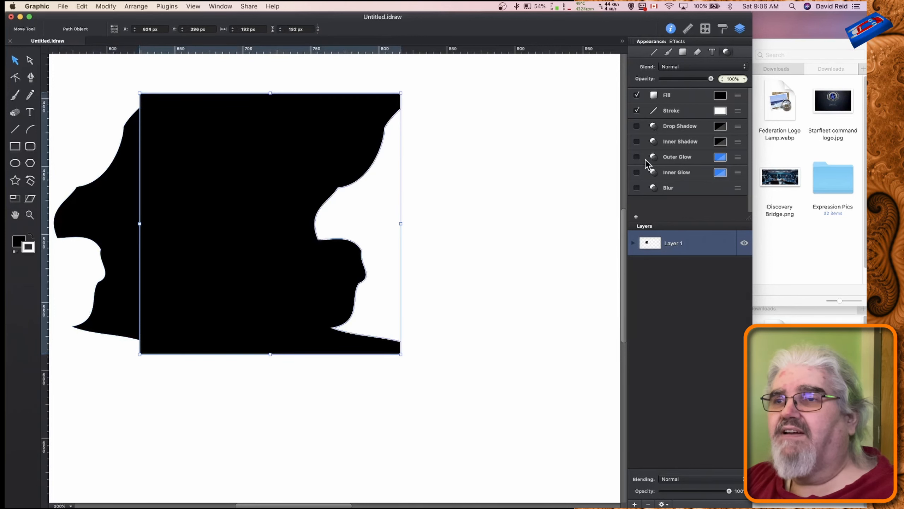
left_click(637, 111)
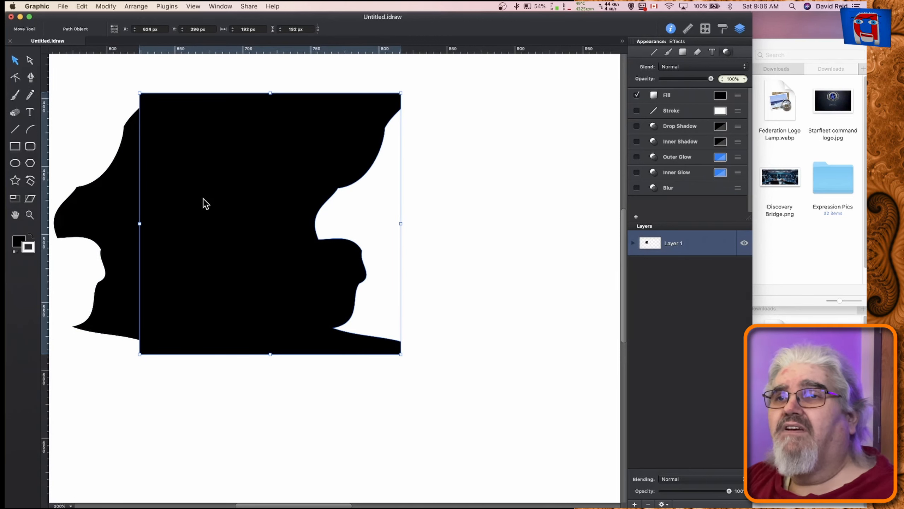
left_click(117, 207, "shift")
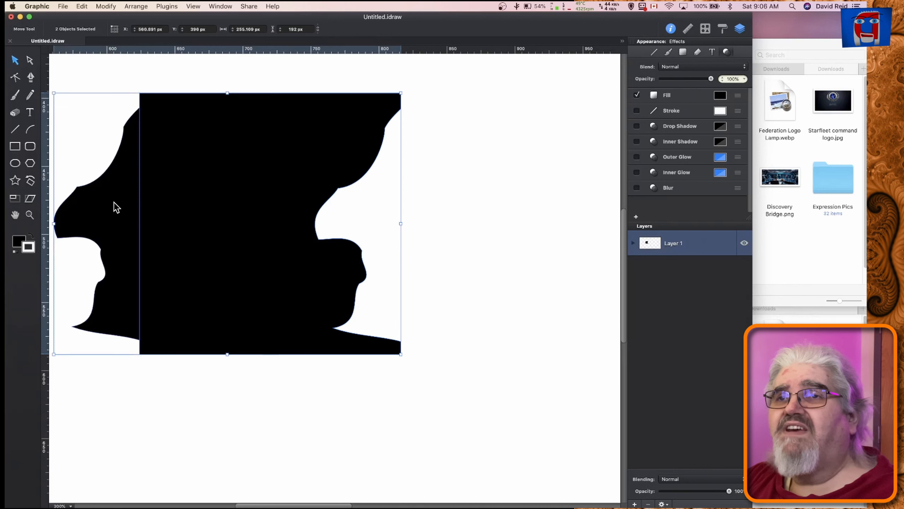
left_click(105, 7)
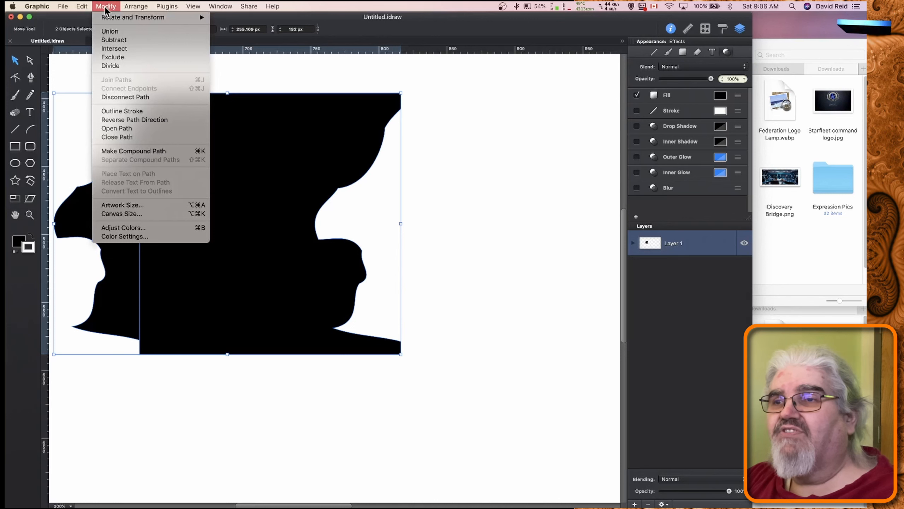
left_click(113, 32)
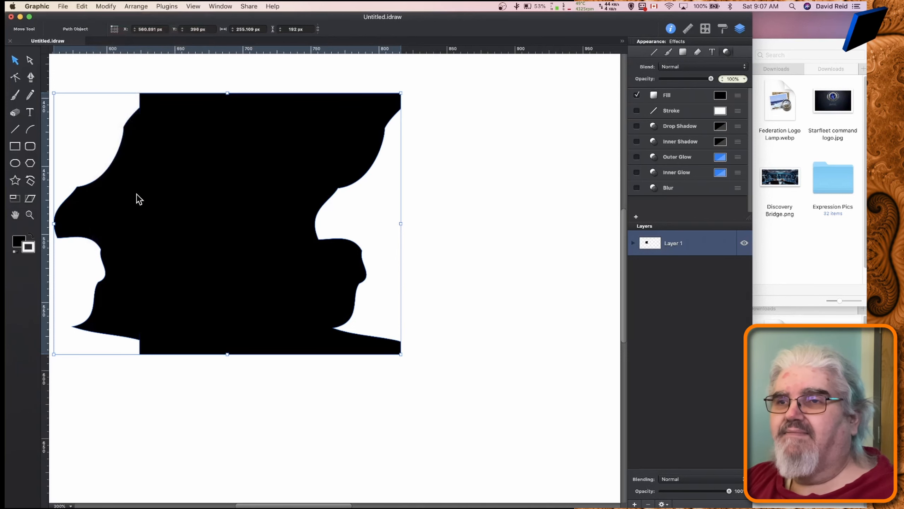
left_click_drag(177, 219, 273, 261)
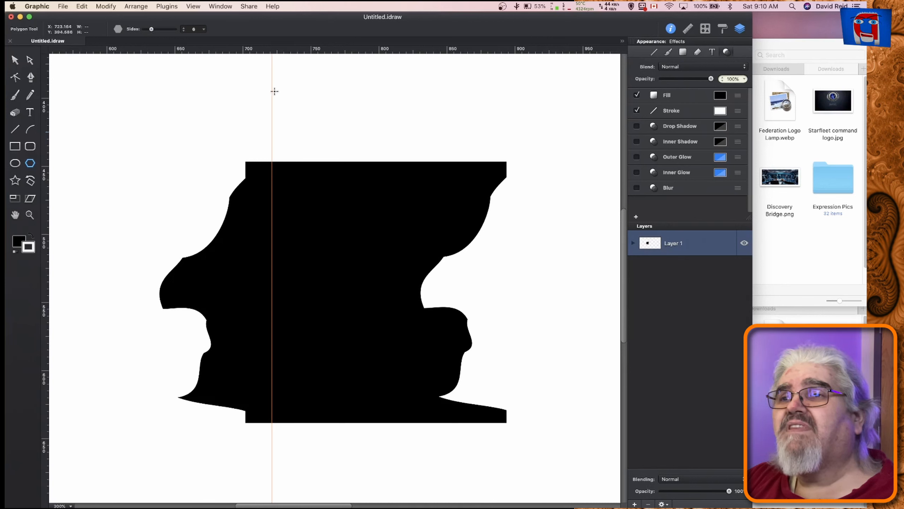
Draw a hexagon, rotate it point-up, enlarge it to about 84 × 97 px, and overlap the shape's top edge against the vertical guide.
left_click_drag(272, 90, 298, 122)
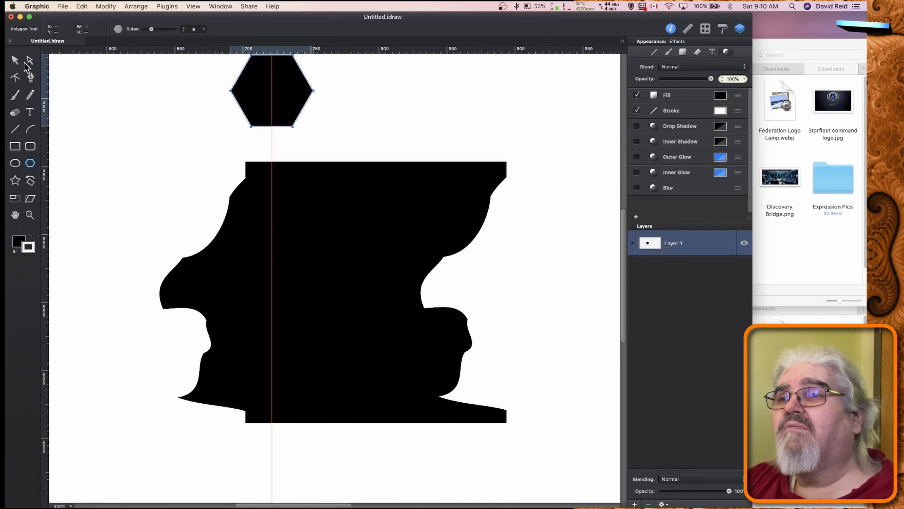
left_click(14, 60)
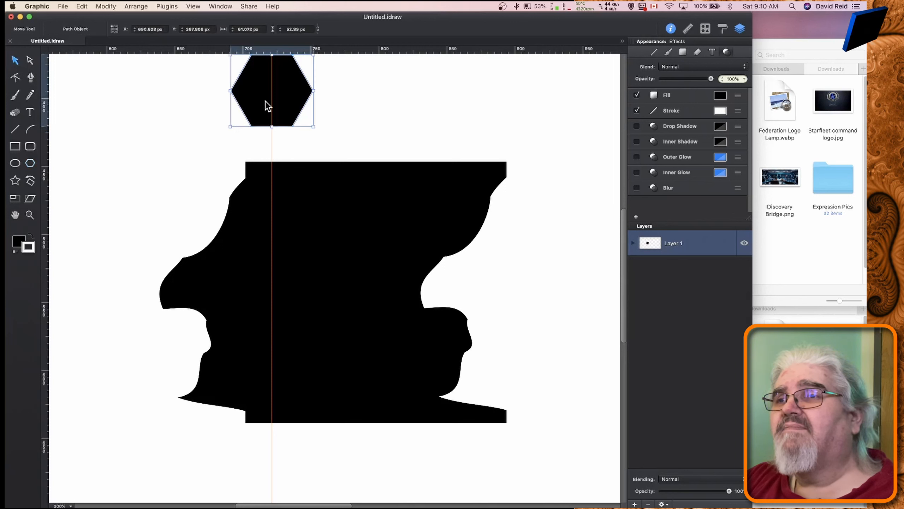
left_click_drag(279, 101, 372, 124)
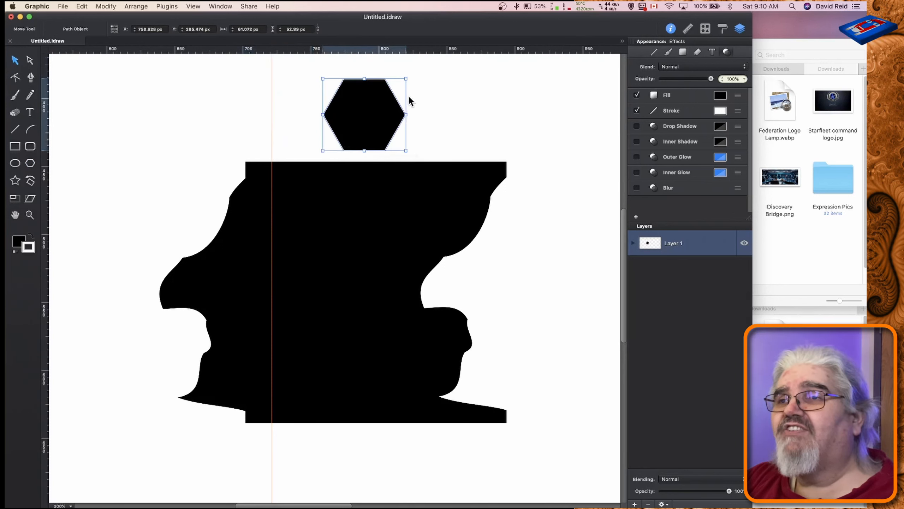
left_click_drag(406, 76, 409, 113)
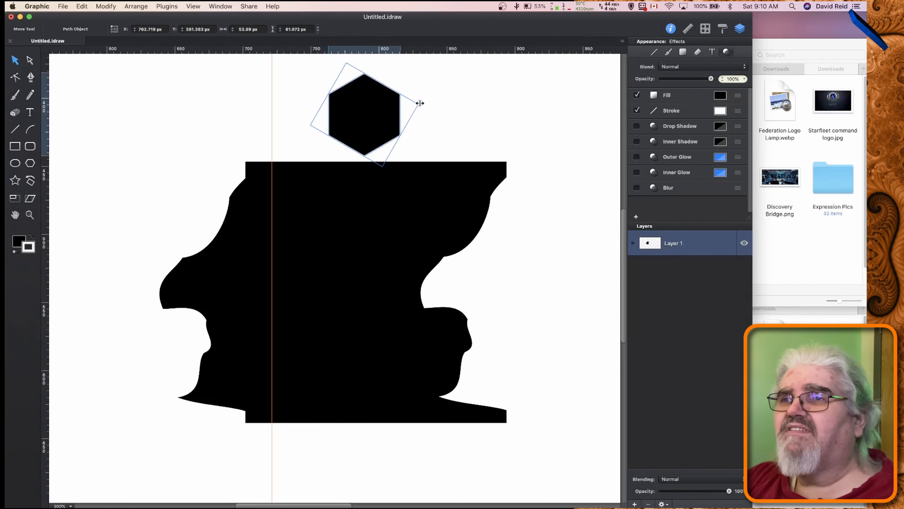
left_click_drag(420, 103, 482, 93)
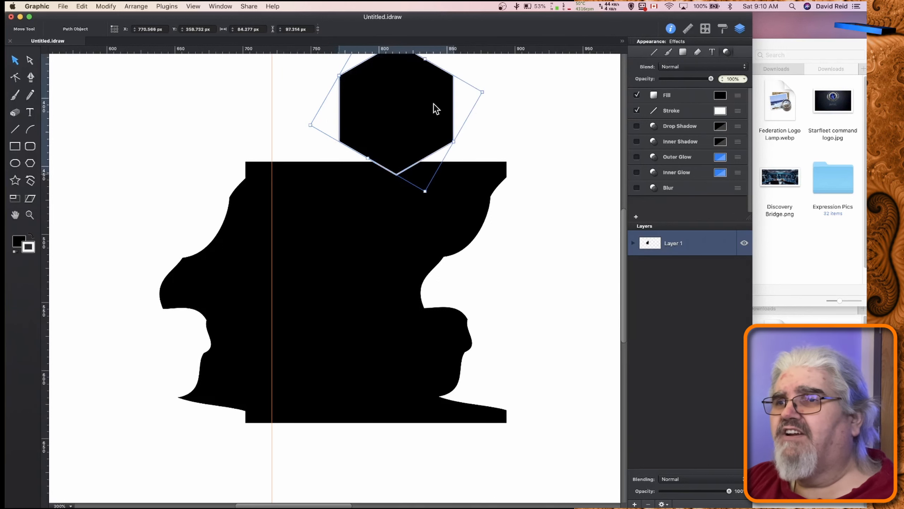
left_click_drag(398, 94, 329, 122)
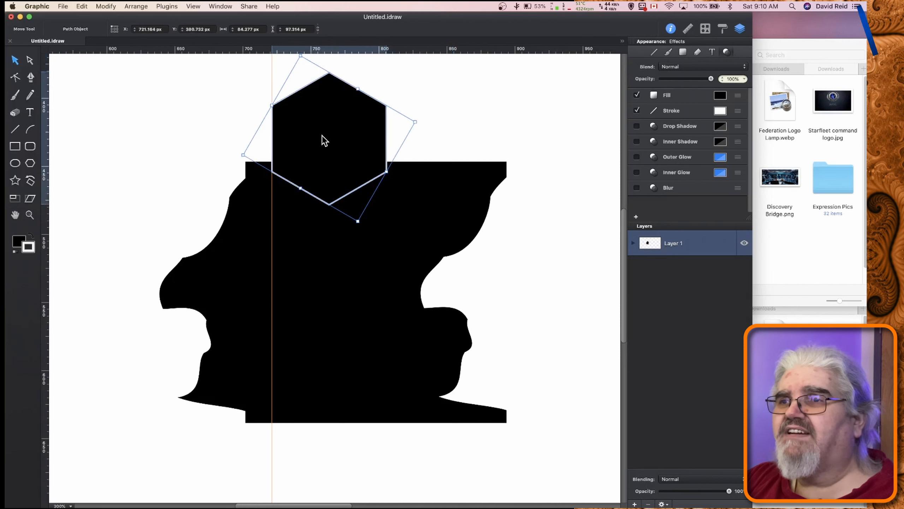
Place a slightly higher duplicate hexagon against the first one's right side, then scale both down together to about 147 px wide and align to the guide.
left_click_drag(321, 136, 436, 126)
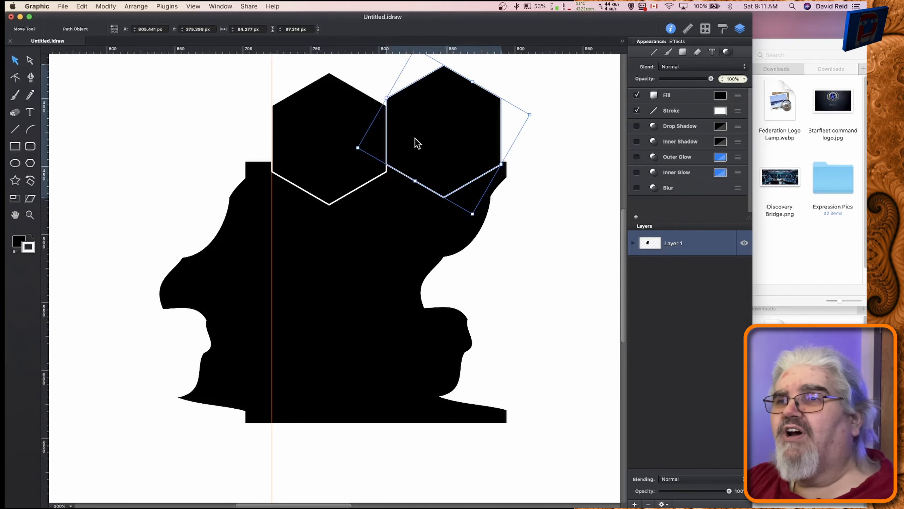
left_click(331, 129, "shift")
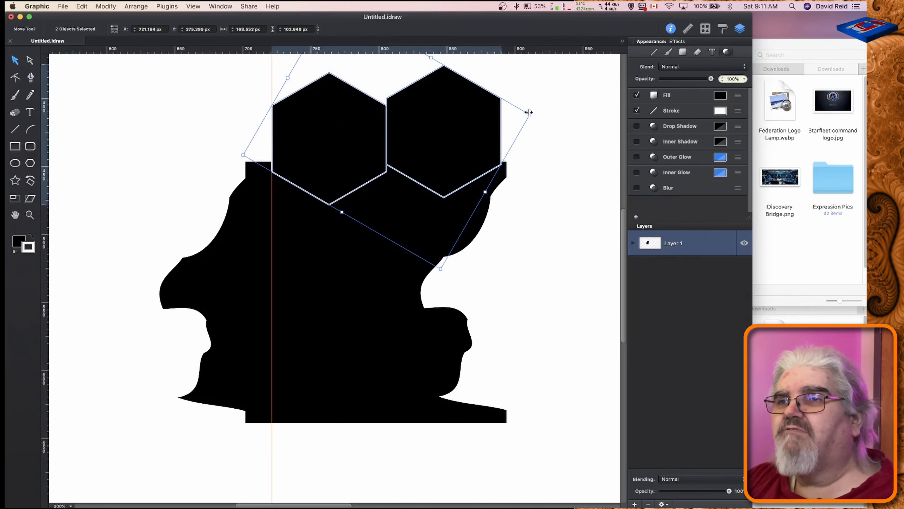
left_click_drag(530, 114, 497, 121)
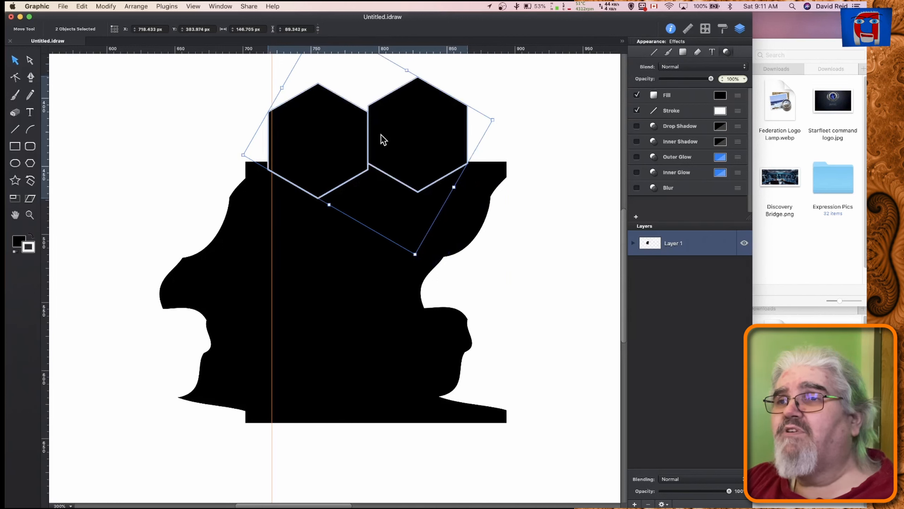
mouse_move(407, 132)
left_mouse_down()
mouse_move(416, 135)
mouse_move(409, 137)
left_mouse_up()
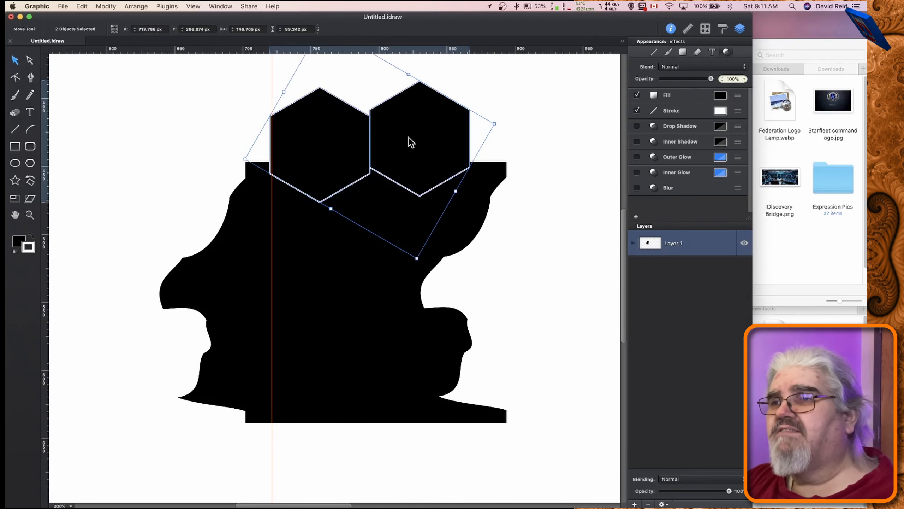
Turn off the stroke on both hexagons and unite them into one shape.
left_click(637, 111)
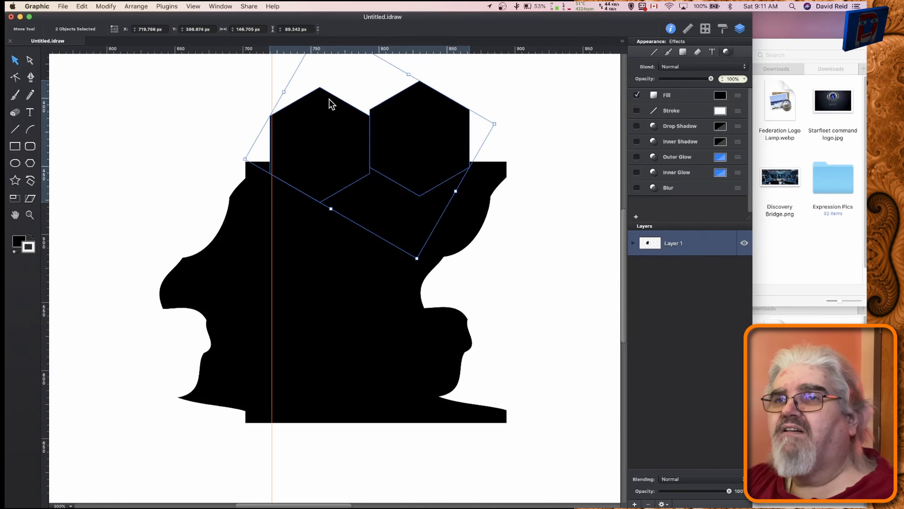
left_click(85, 7)
mouse_move(106, 6)
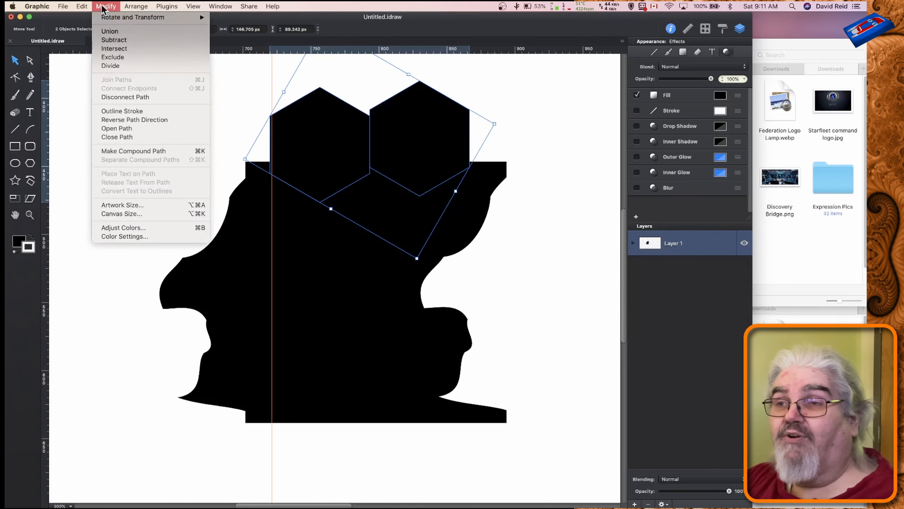
left_click(115, 34)
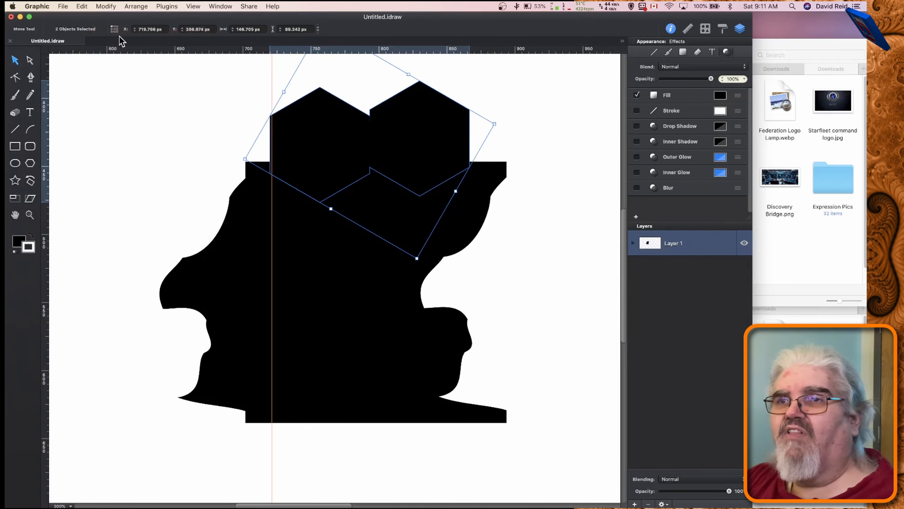
Divide the large shape with the united hexagons and delete the piece projecting above its top edge.
left_click(341, 285, "shift")
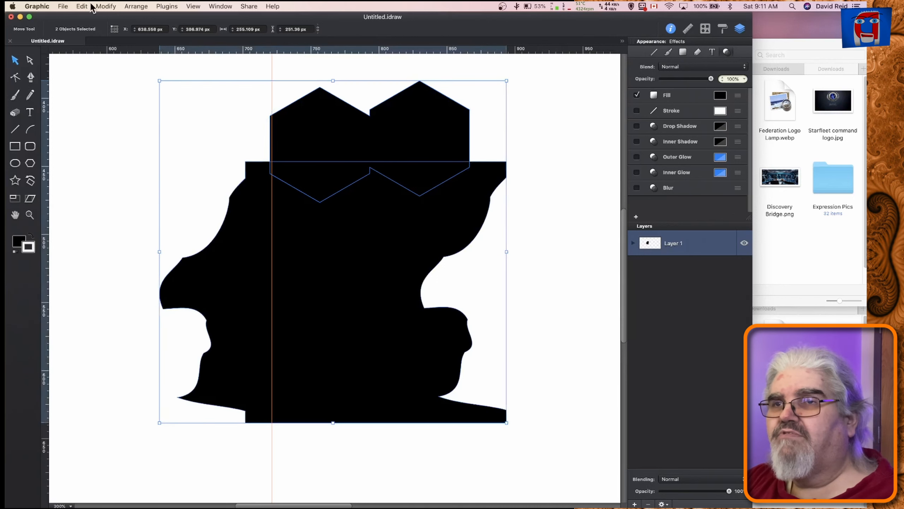
left_click(106, 7)
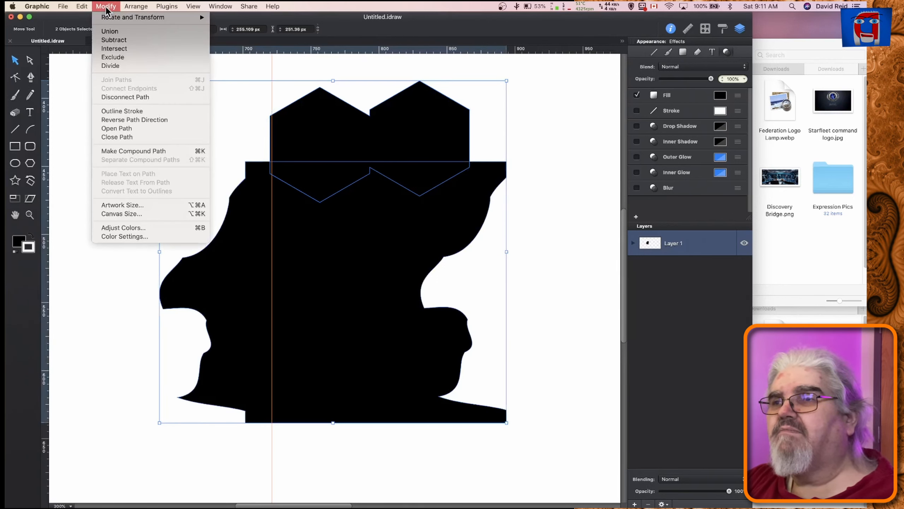
left_click(112, 66)
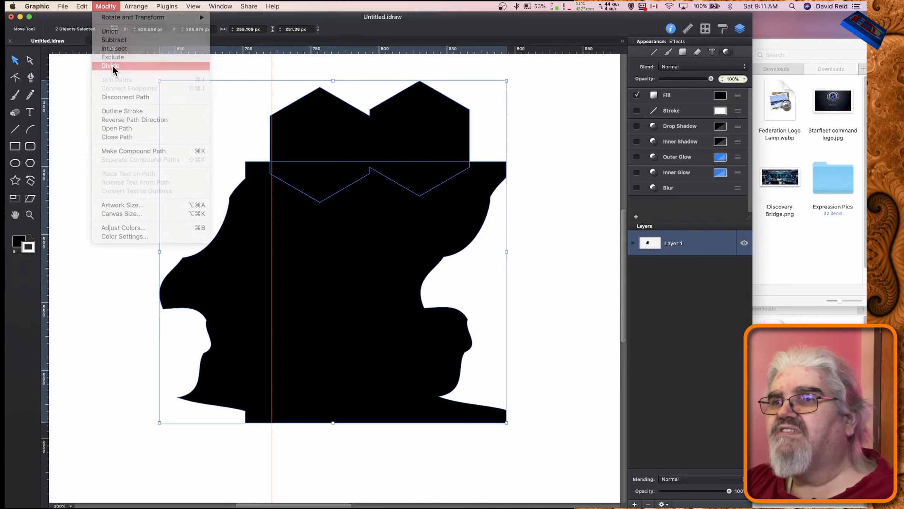
left_click(108, 156)
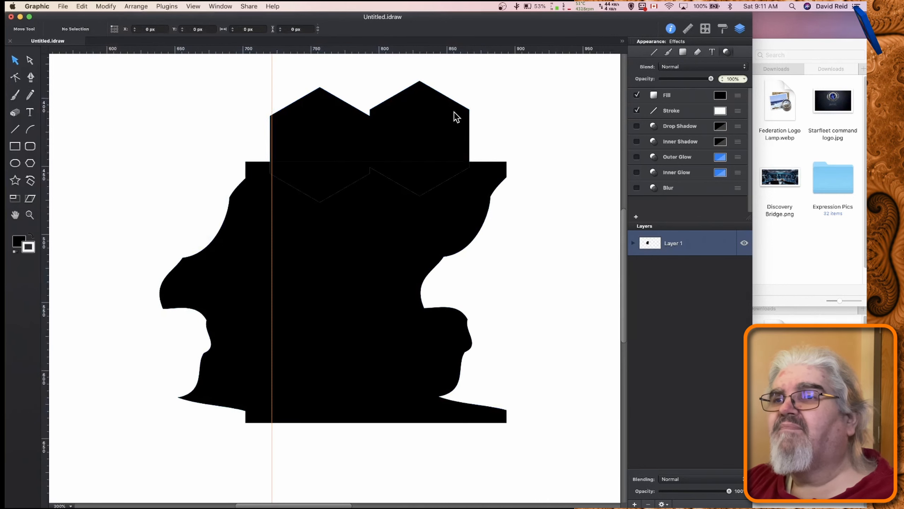
left_click(428, 109)
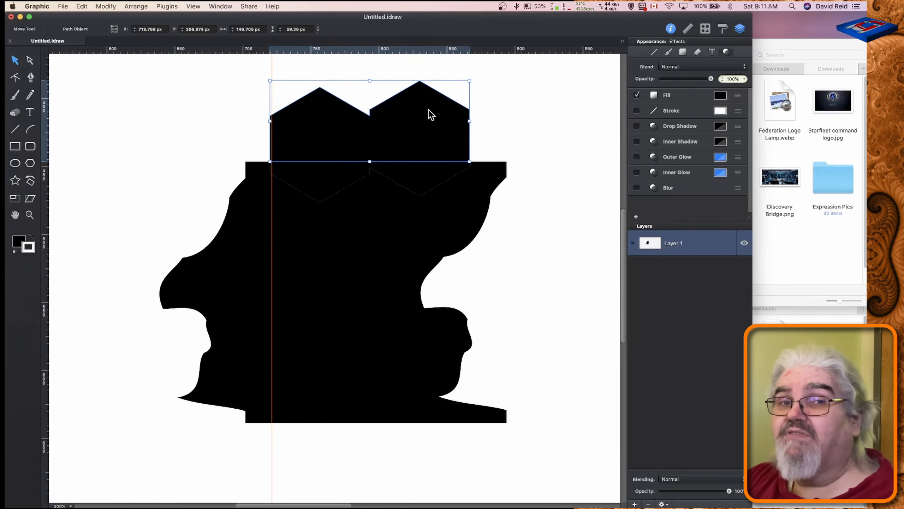
key("BackSpace")
Align the vertical guide with the zigzag piece's left edge and move the piece straight down to the shape's bottom edge, at Y 638.333 px.
left_click(427, 166)
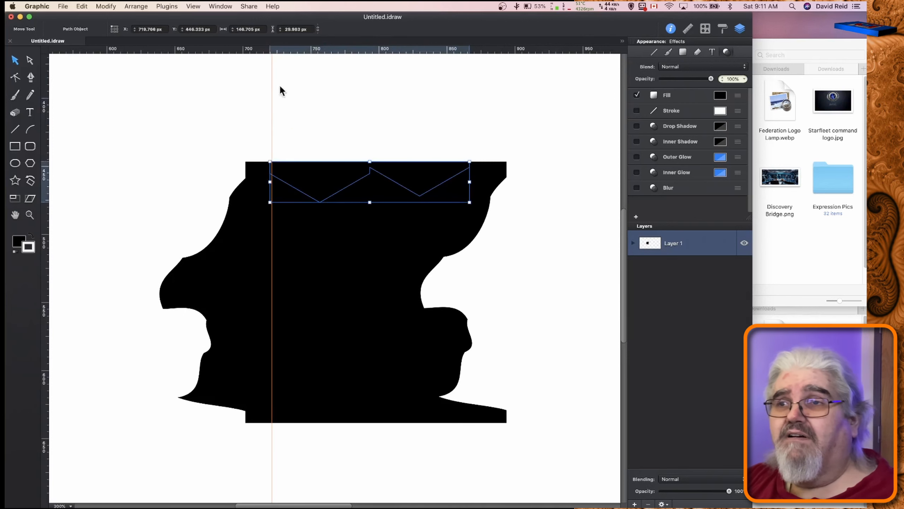
left_click_drag(271, 88, 270, 89)
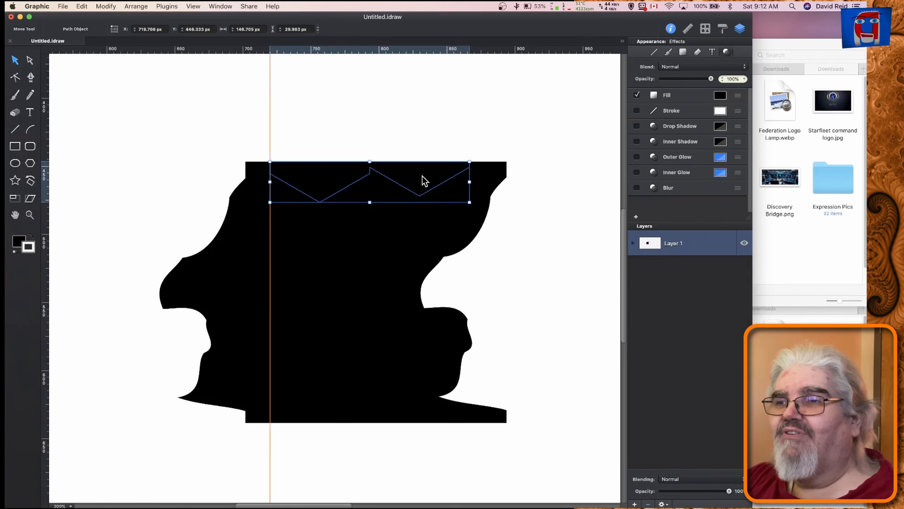
left_click_drag(423, 175, 422, 440)
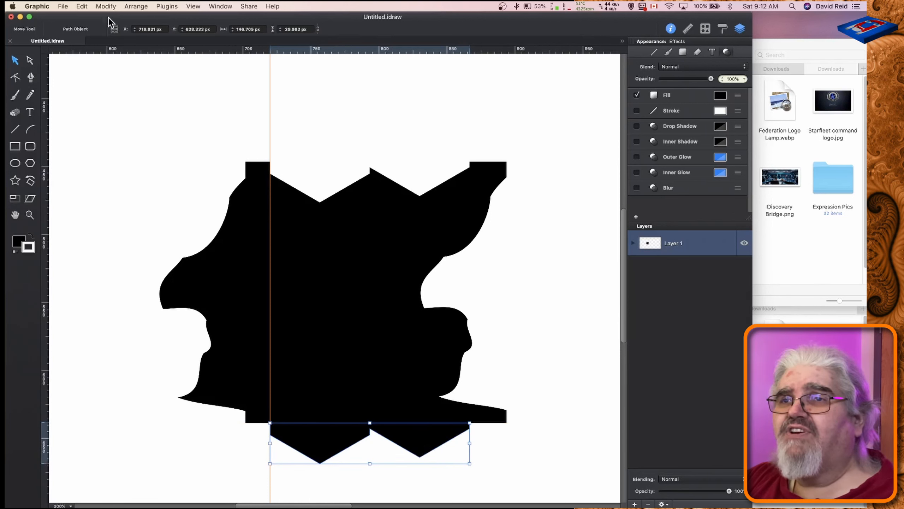
Unite the zigzag piece with the large shape into one tile and remove the vertical guide.
left_click(328, 288, "shift")
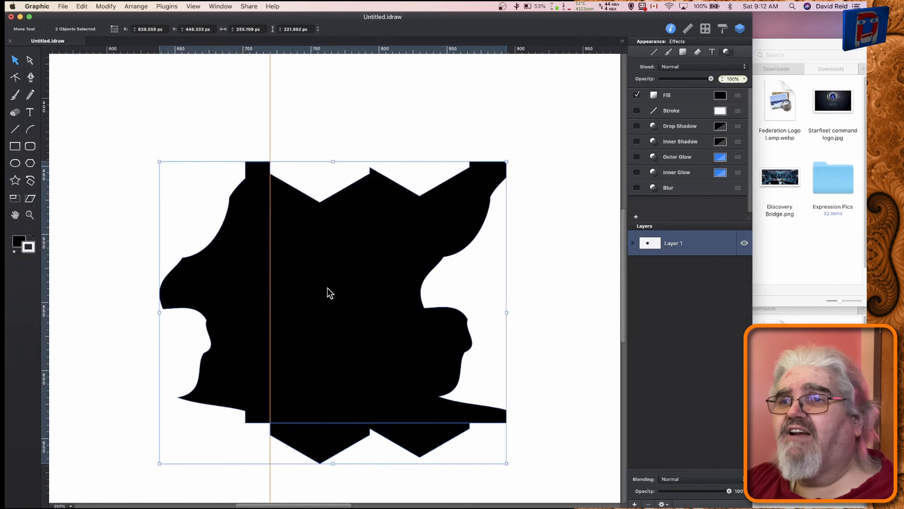
left_click(103, 7)
left_click(112, 34)
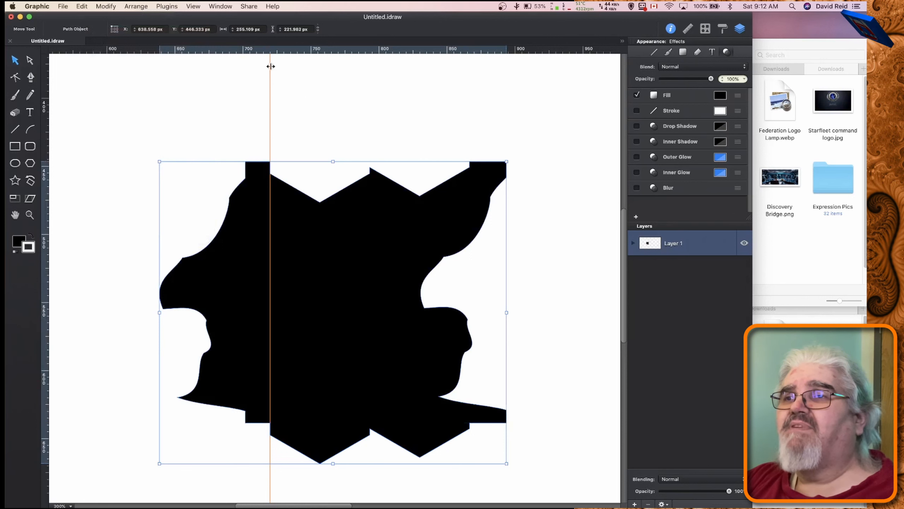
left_click_drag(271, 66, 45, 121)
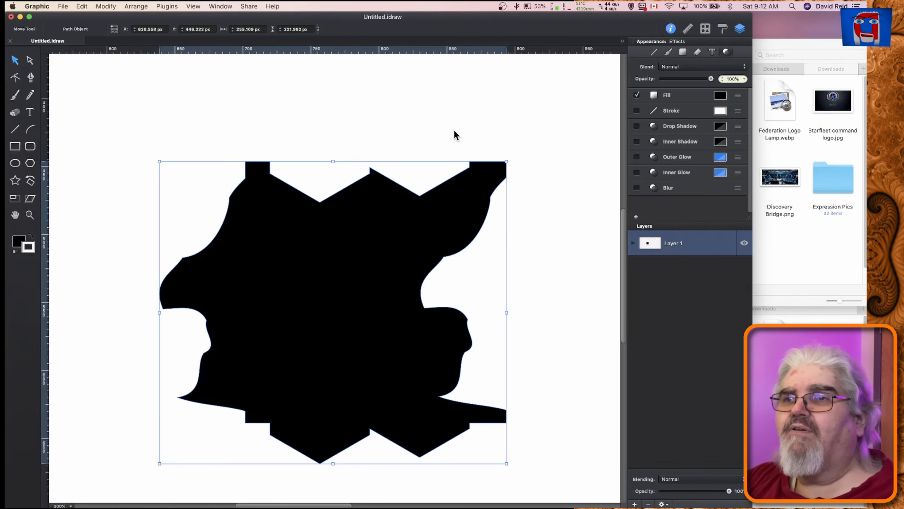
Move the finished tile to the canvas's upper-left corner and place a duplicate interlocking with its right edge.
key("super+0")
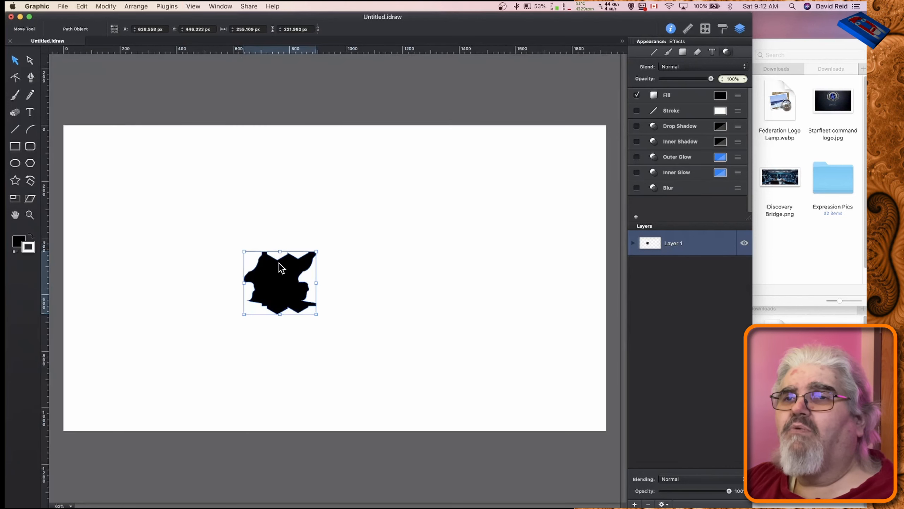
left_click_drag(275, 278, 161, 166)
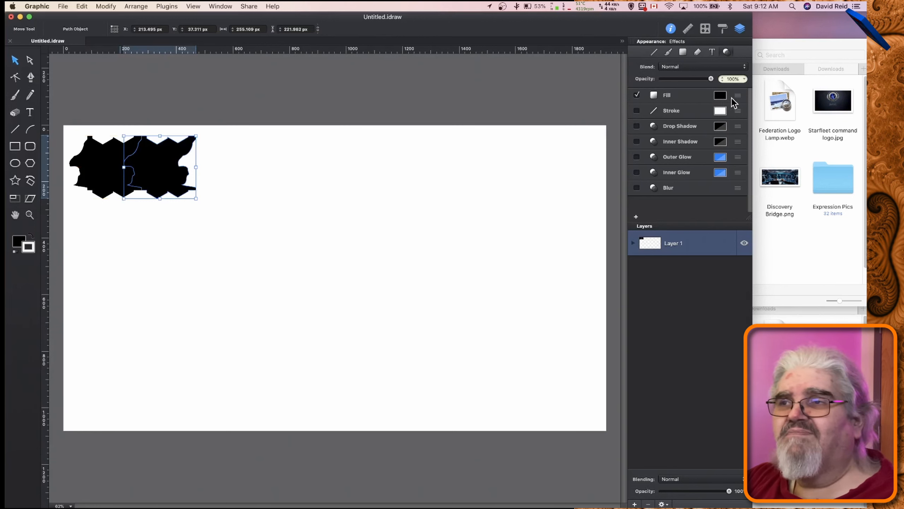
Set the duplicate tile's fill colour to red with RGB 255, 0, 0.
left_click(722, 95)
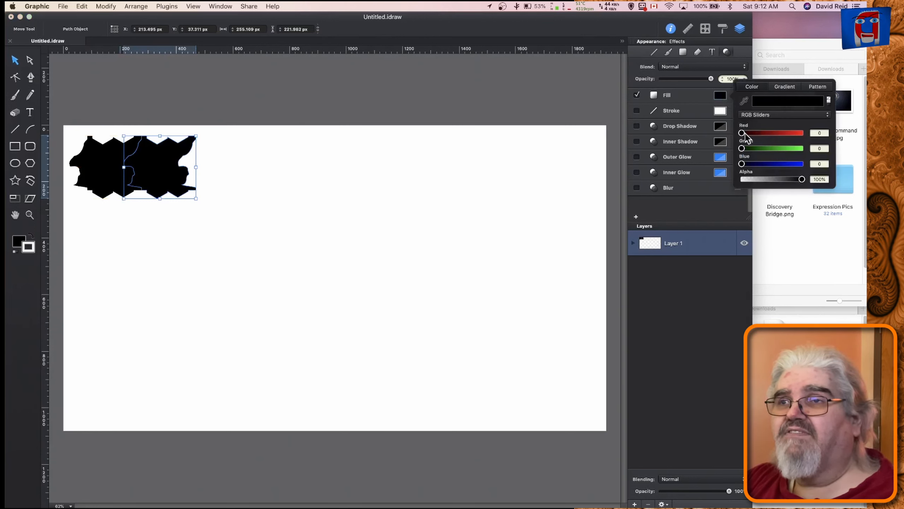
left_click_drag(741, 132, 817, 136)
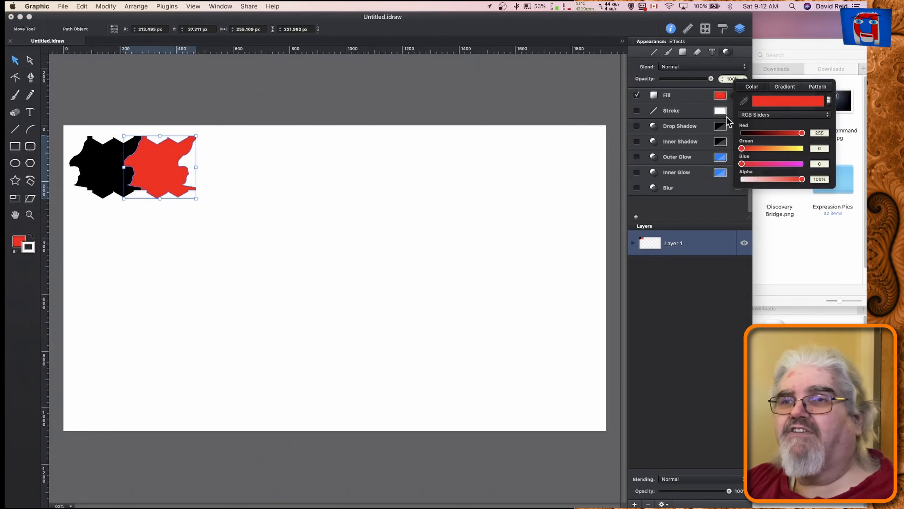
left_click(721, 100)
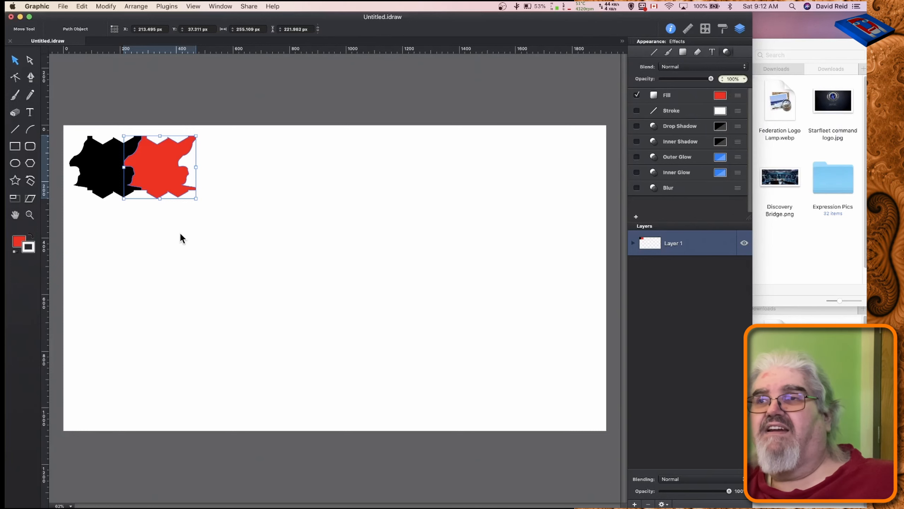
Duplicate the black tile and the red tile further along the row to form four alternating interlocked tiles.
left_click(212, 244)
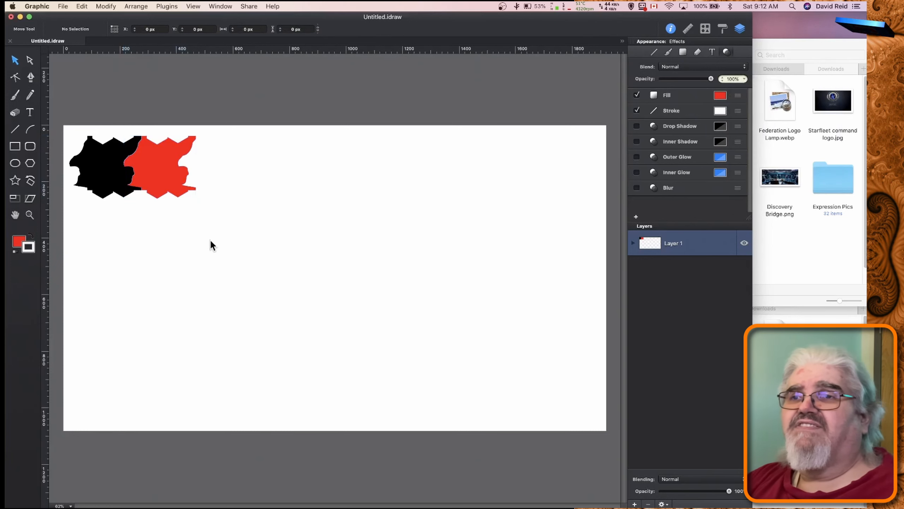
left_click(103, 172)
left_click_drag(104, 172, 213, 175)
left_click_drag(156, 171, 264, 170)
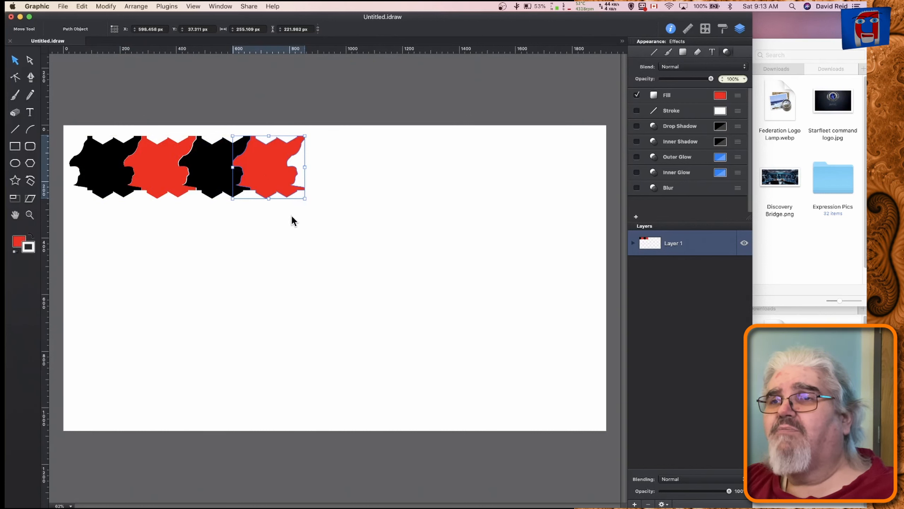
Duplicate the four-tile group onto the row's right end and add one more black tile to finish a nine-tile row.
left_click_drag(291, 214, 315, 168)
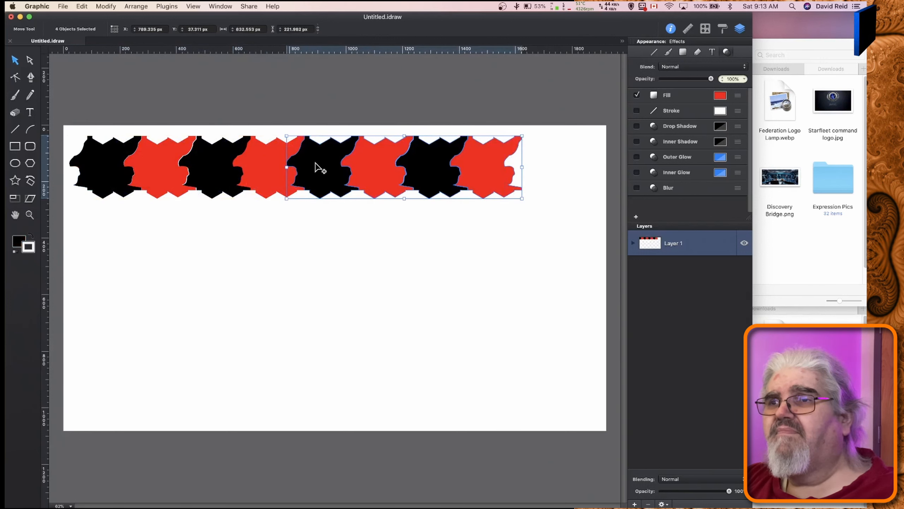
left_click(338, 254)
left_click_drag(424, 166, 530, 167)
left_click_drag(532, 163, 533, 163)
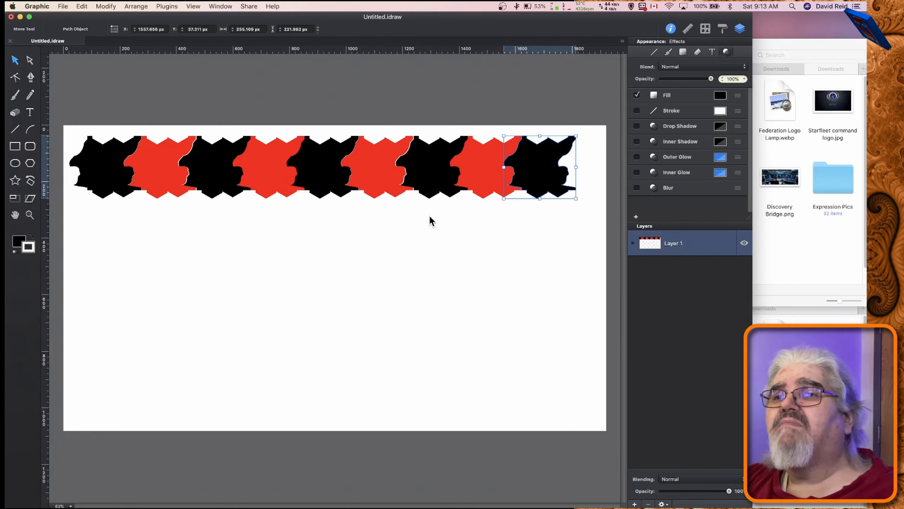
Nudge the first red tile 1 px left, then the seven tiles after it 3 px left to close the gaps.
left_click(154, 172)
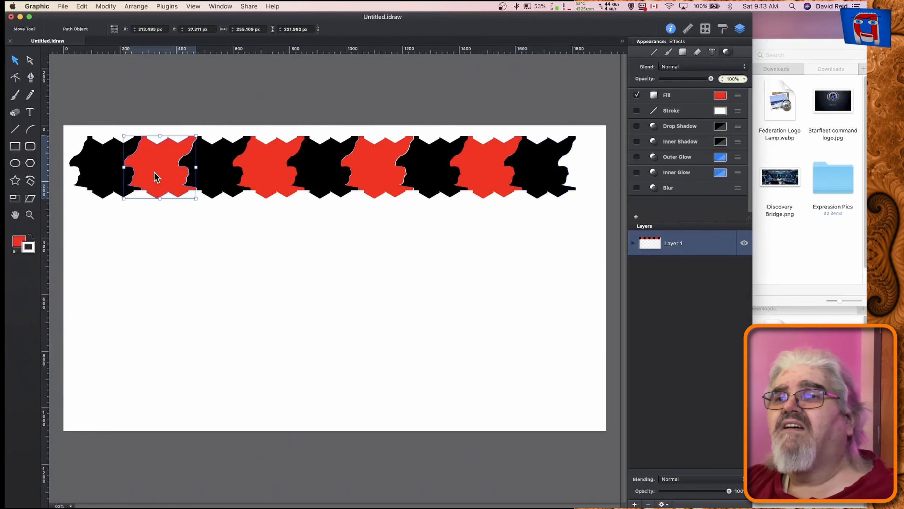
key("Left")
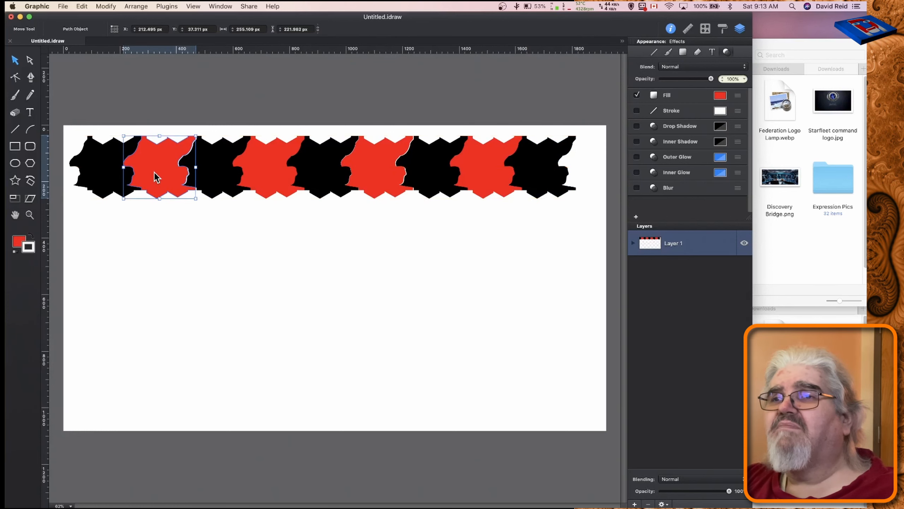
left_click_drag(216, 96, 532, 215)
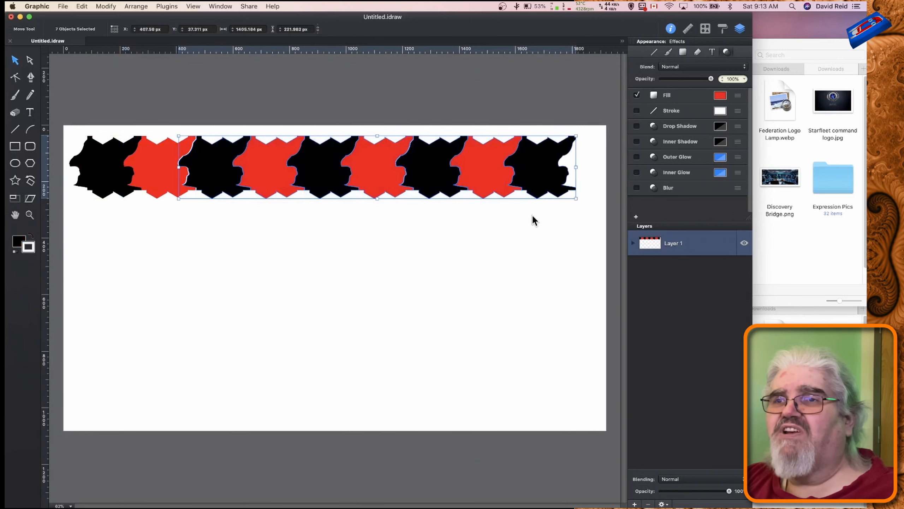
key("Left")
key("Left")
key("Left")
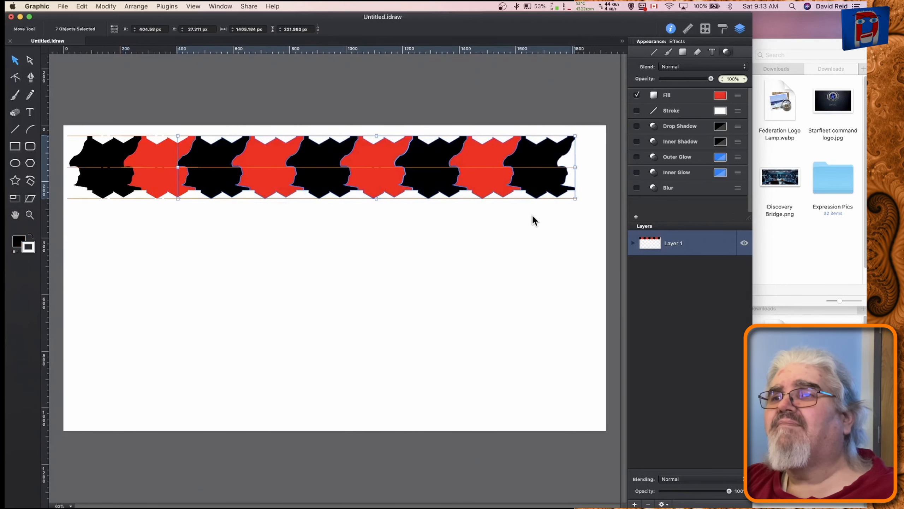
left_click(433, 237)
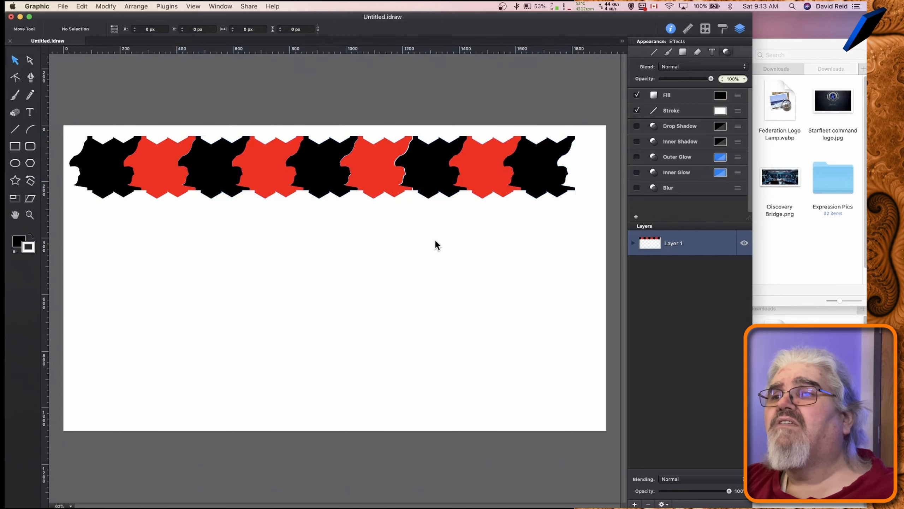
Nudge the row's right-hand tiles slightly left to close the gap after the third red tile.
left_click(370, 164)
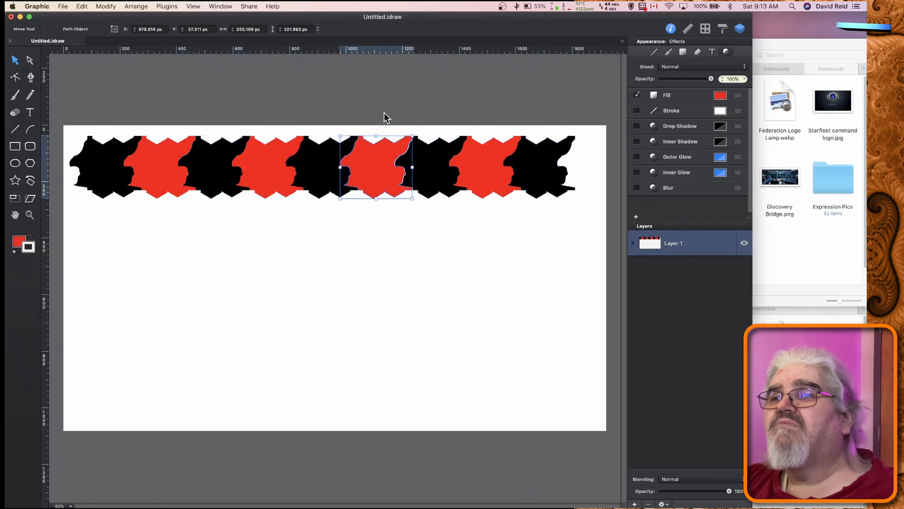
left_click_drag(384, 107, 569, 190)
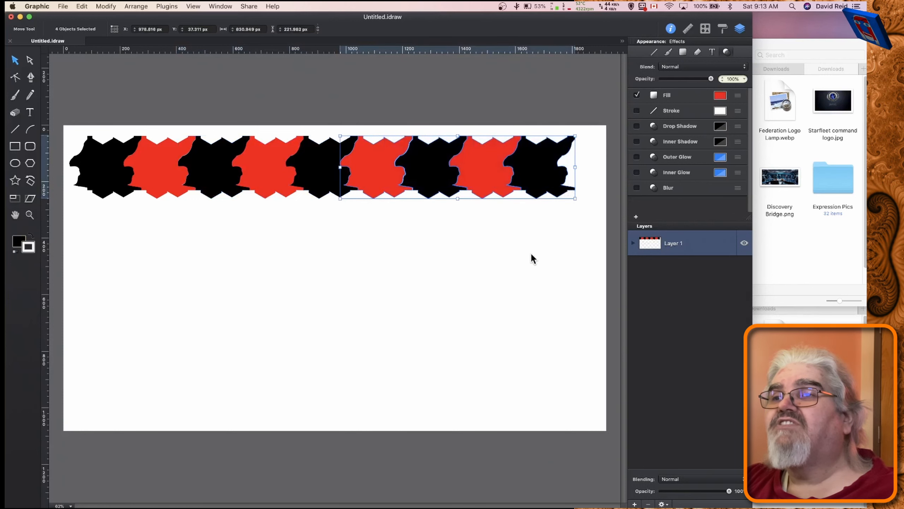
left_click(530, 252)
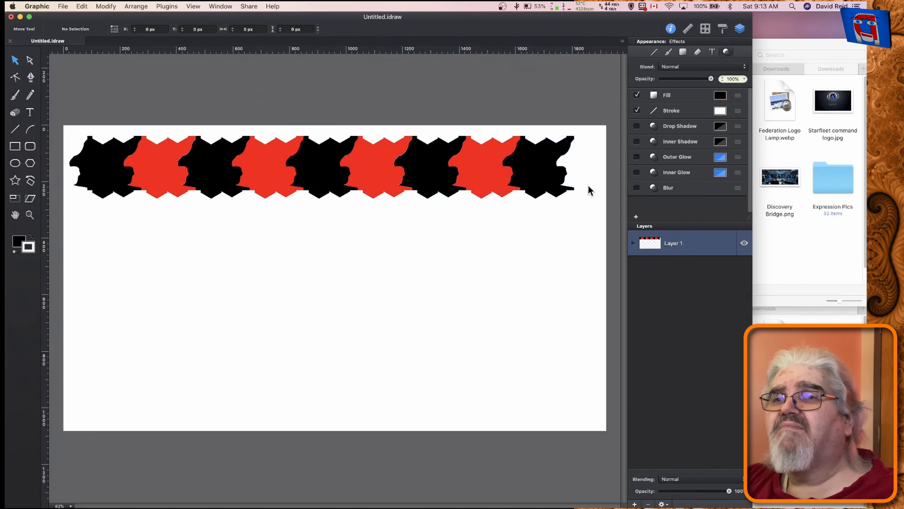
Move the nine-tile row to X 57.906, Y 42.123 px and place a duplicate interlocking below it, shifted one tile right.
left_click_drag(591, 185, 118, 176)
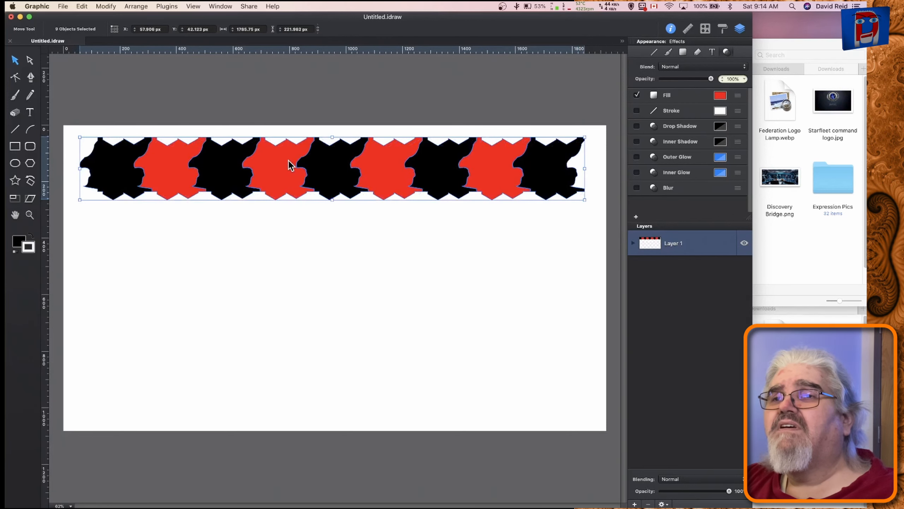
left_click_drag(288, 166, 340, 216)
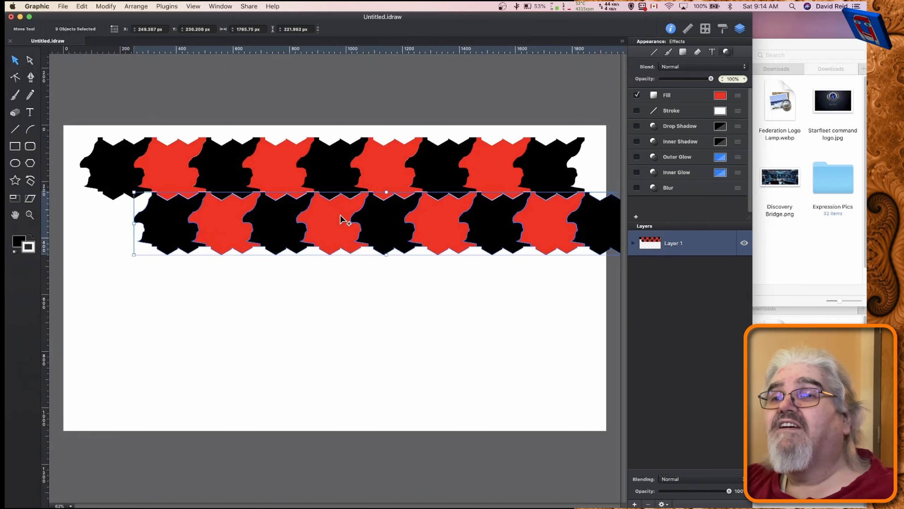
left_click(409, 285)
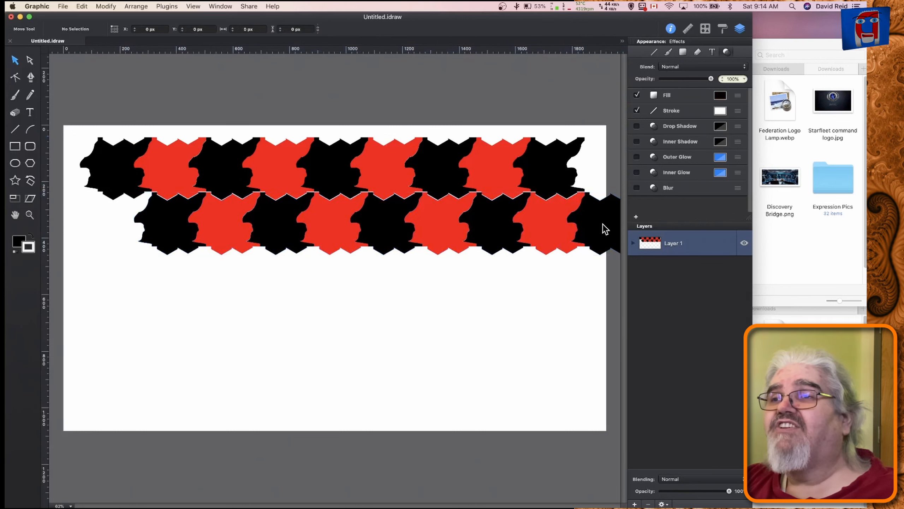
Nudge the whole second row up 1 px to Y 235.206 px to tighten it against the first row.
left_click_drag(103, 232, 597, 245)
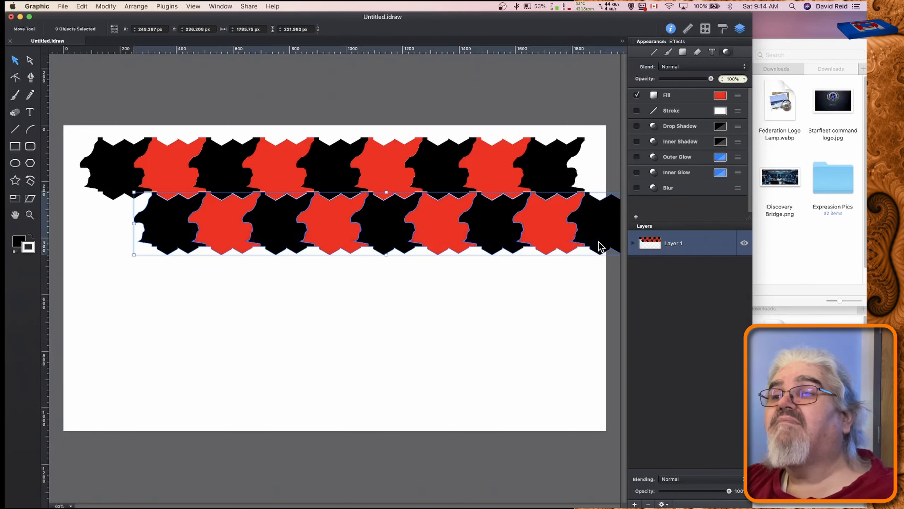
key("Up")
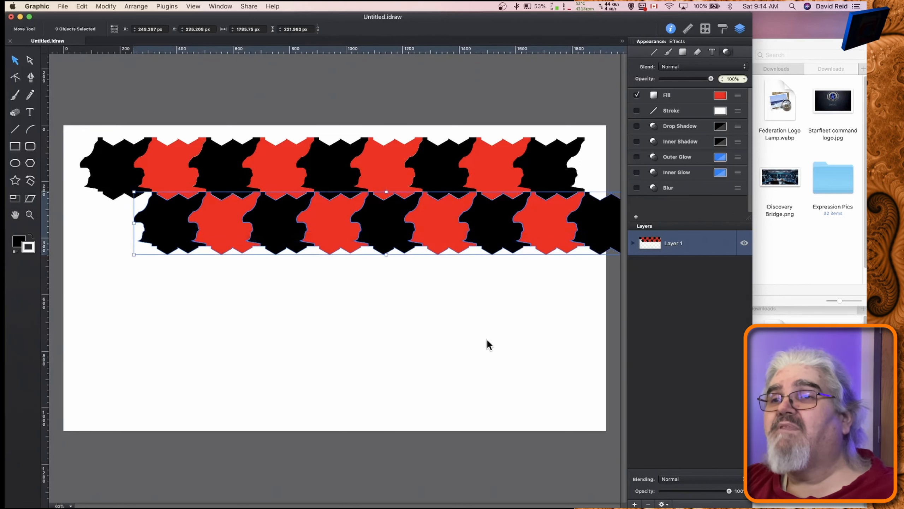
left_click(463, 321)
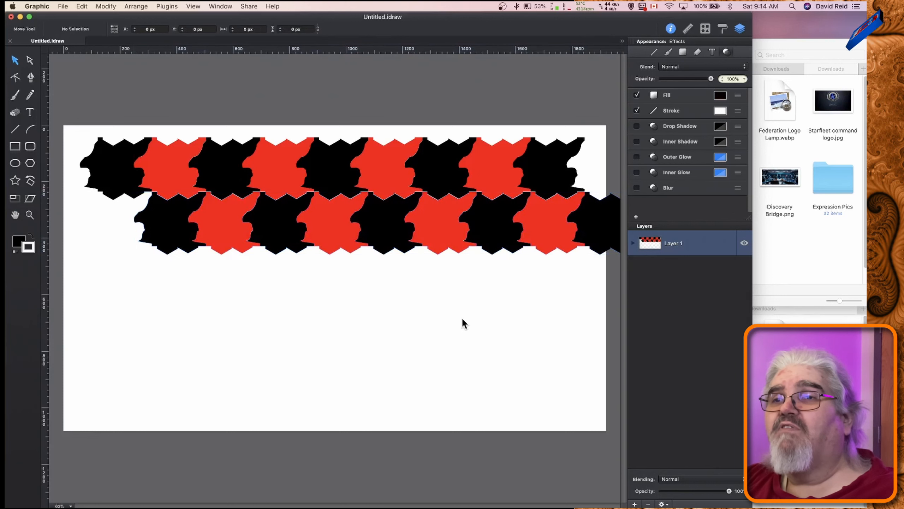
Move the second row's overhanging black end tile to the row's empty left end, at X 57.906, Y 235.206 px.
left_click(599, 227)
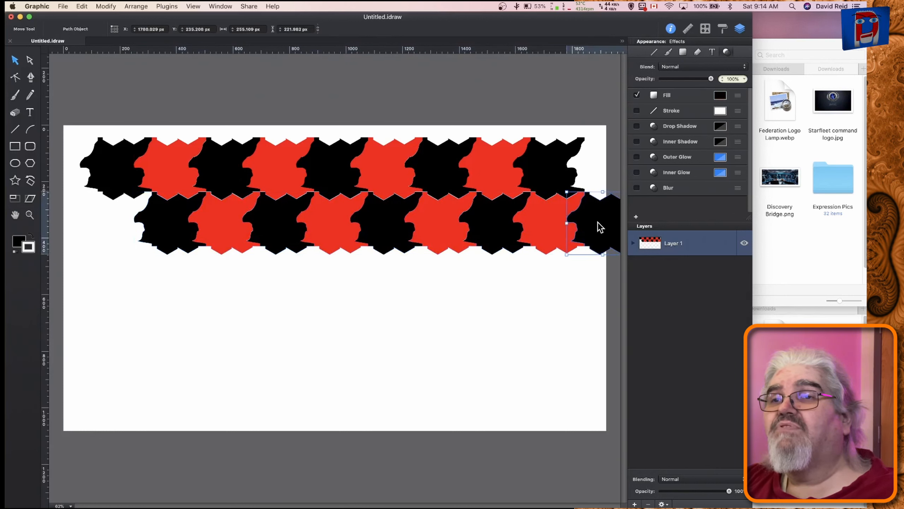
left_click_drag(600, 227, 114, 228)
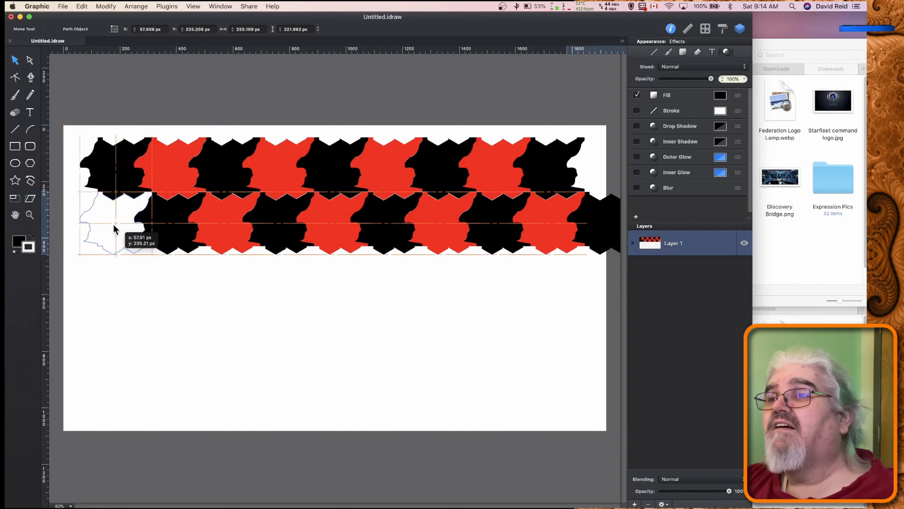
left_click_drag(114, 226, 114, 226)
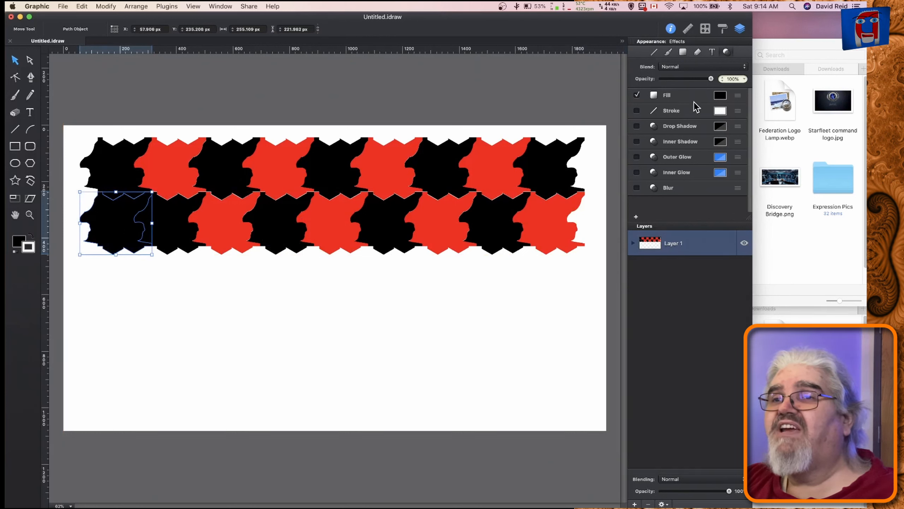
Set the fill of the second row's first tile to red with RGB 255, 0, 0.
left_click(722, 96)
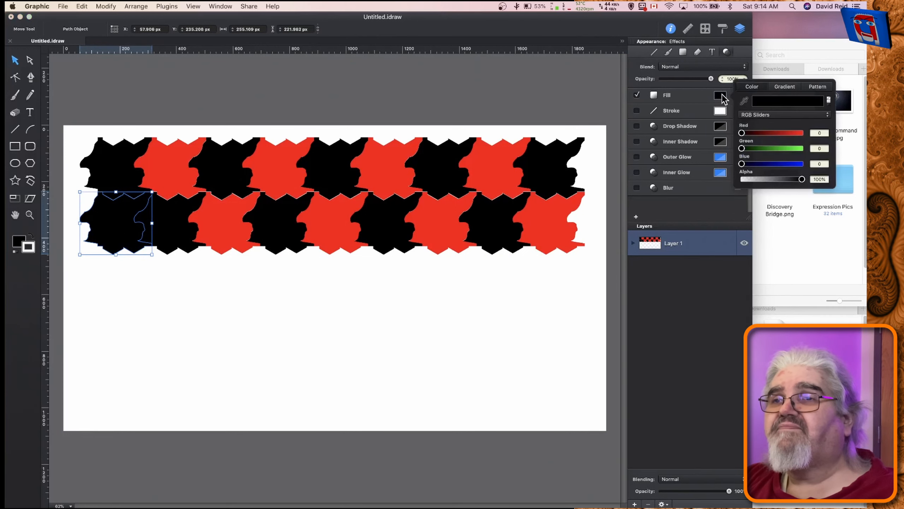
left_click_drag(742, 133, 804, 132)
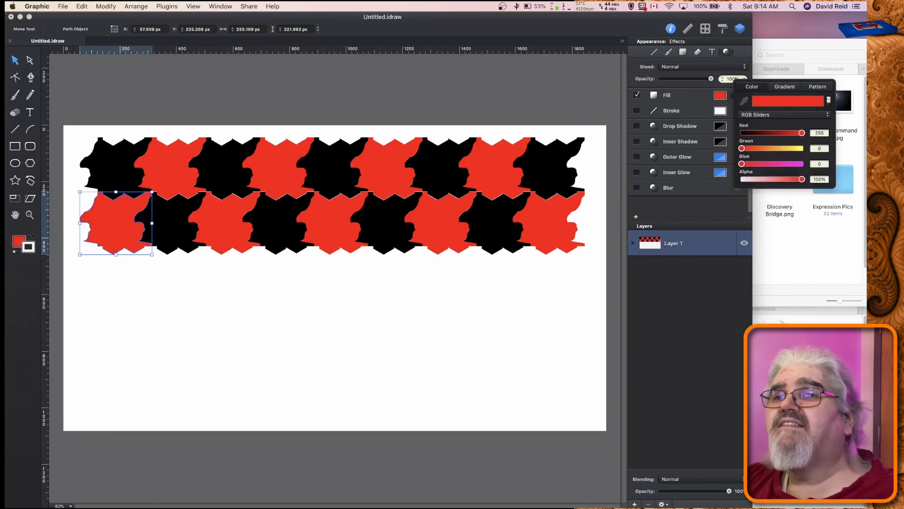
left_click(721, 96)
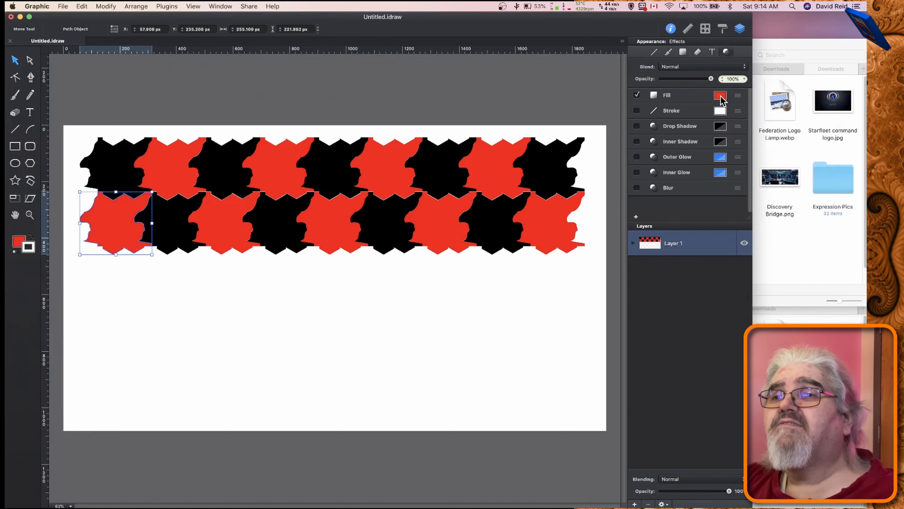
left_click(260, 300)
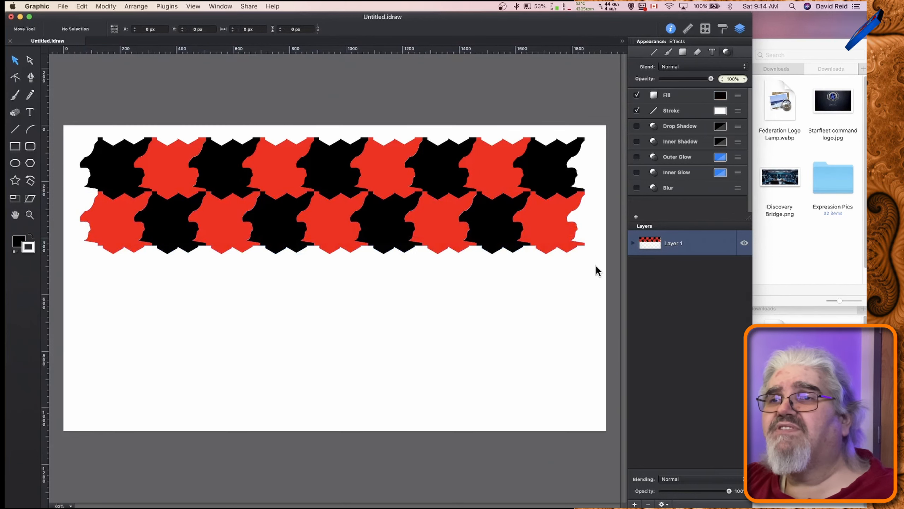
Duplicate the two-row block downward and extend the pattern to five interlocking rows in alternating colours.
left_click_drag(594, 265, 110, 162)
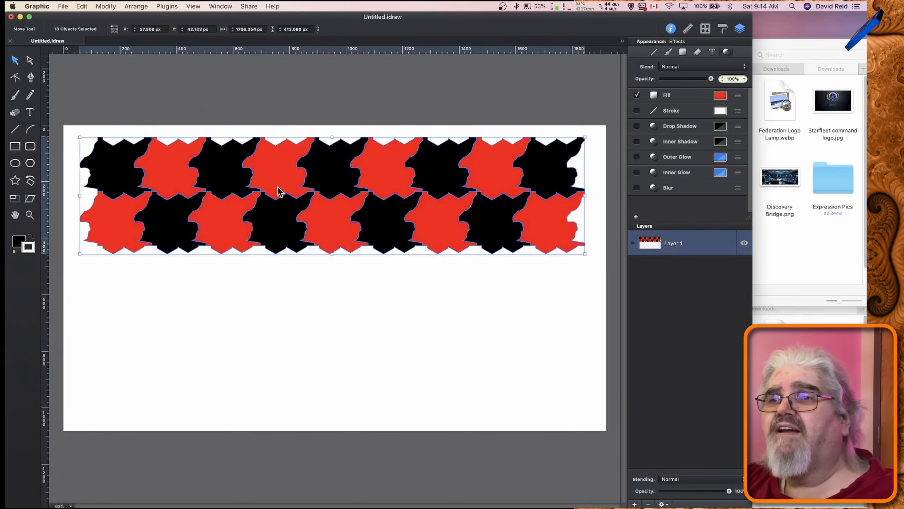
left_click_drag(290, 180, 289, 285)
key("super+shift+a")
left_click_drag(83, 107, 592, 427)
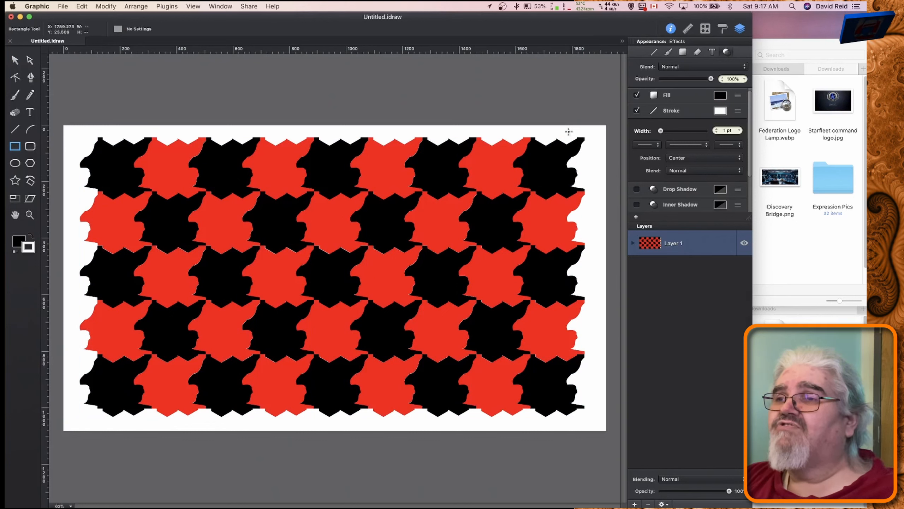
Draw a rectangle about 90 by 1019 px over the pattern's ragged right edge and nudge it left to X 1778.461 px.
mouse_move(568, 134)
left_mouse_down()
mouse_move(576, 405)
mouse_move(585, 424)
mouse_move(593, 422)
left_mouse_up()
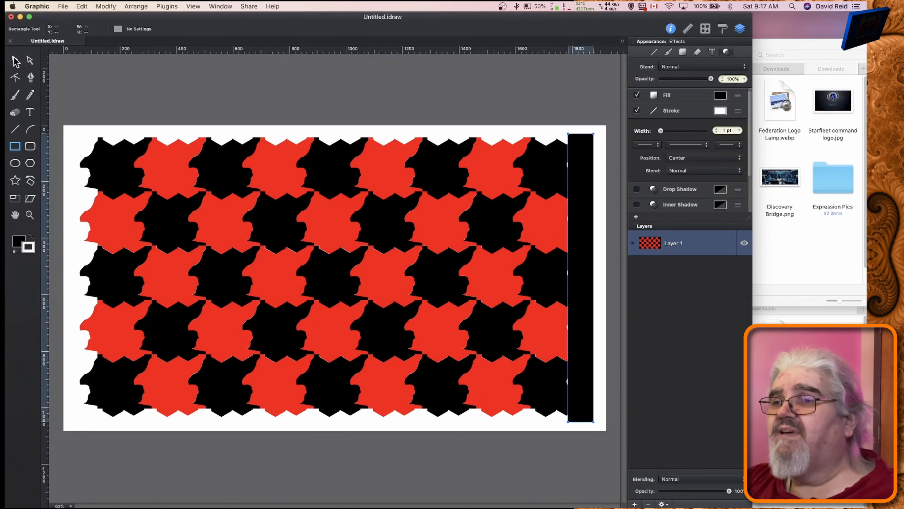
left_click(15, 61)
key("Left")
key("Left")
key("Left")
key("Left")
key("Left")
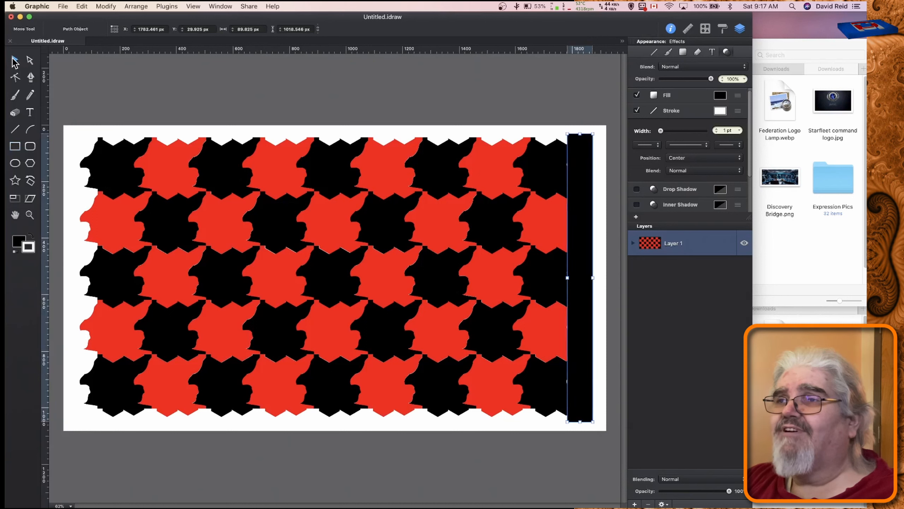
key("Left")
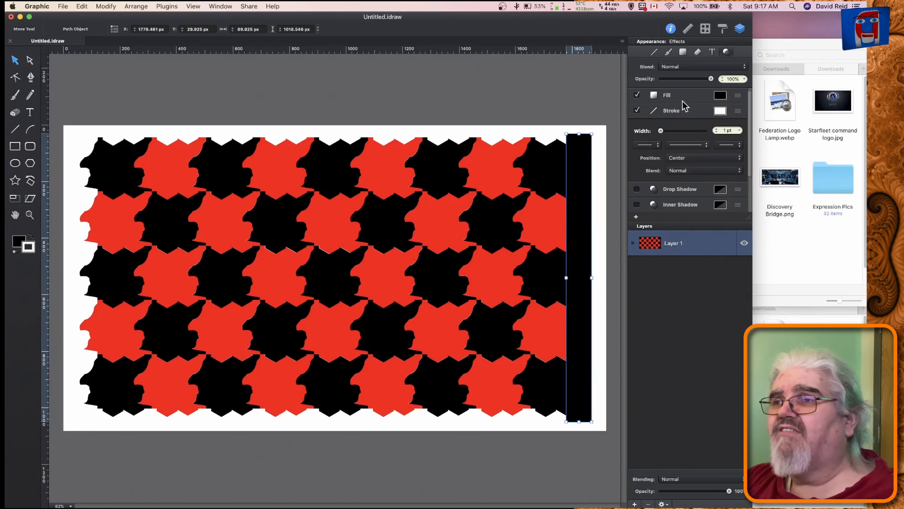
Turn off the rectangle's stroke and fill it with white sampled from the canvas.
left_click(637, 111)
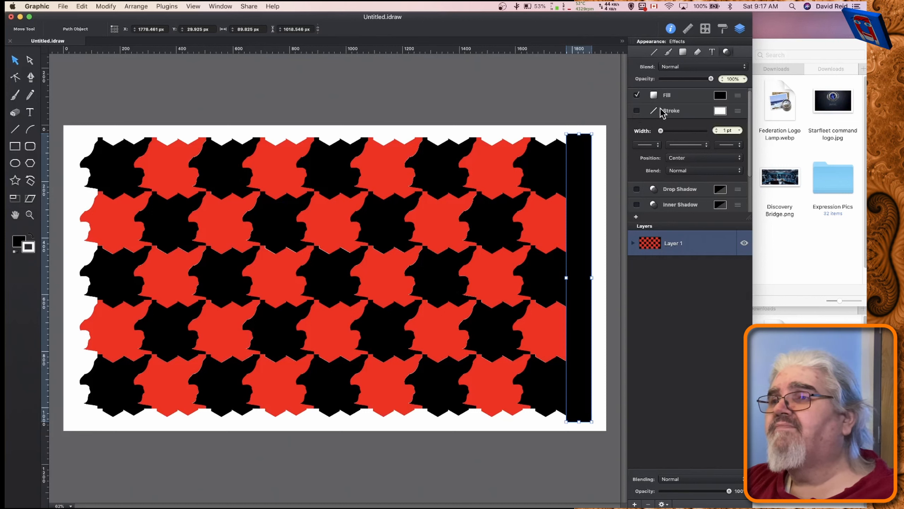
left_click(722, 99)
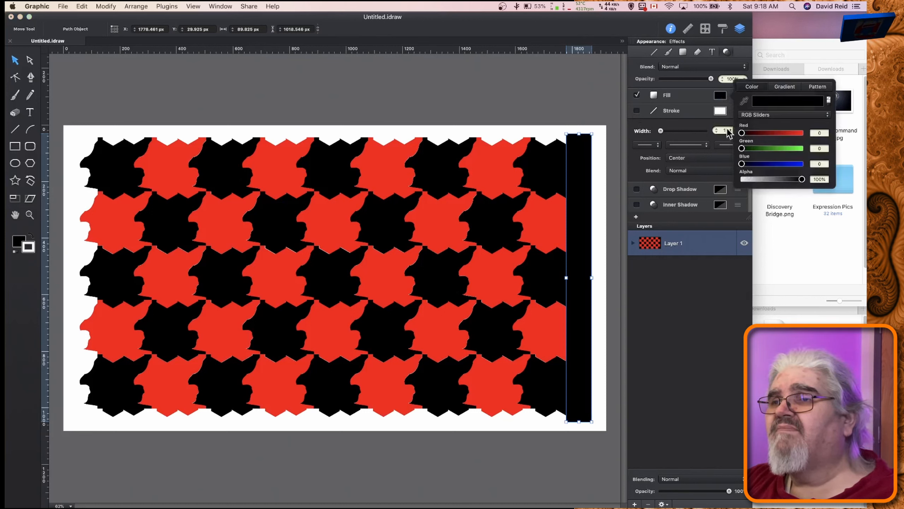
left_click(743, 101)
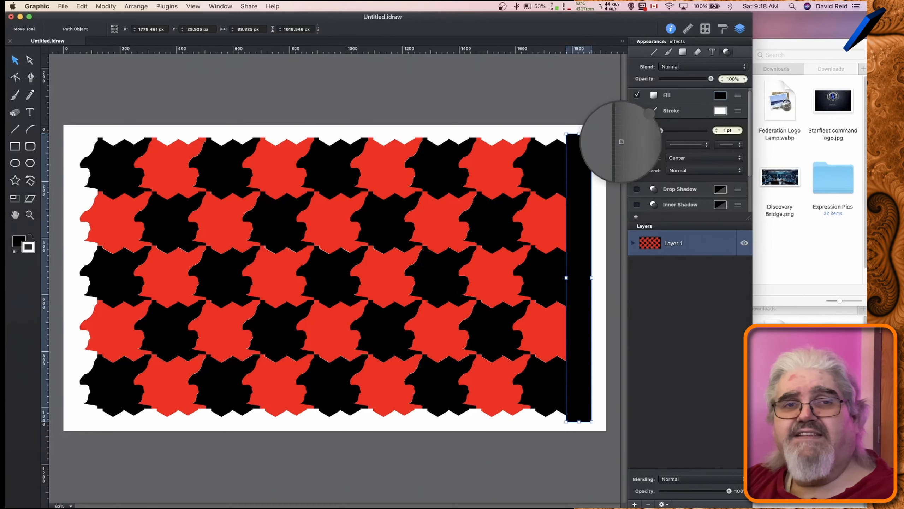
left_click(602, 151)
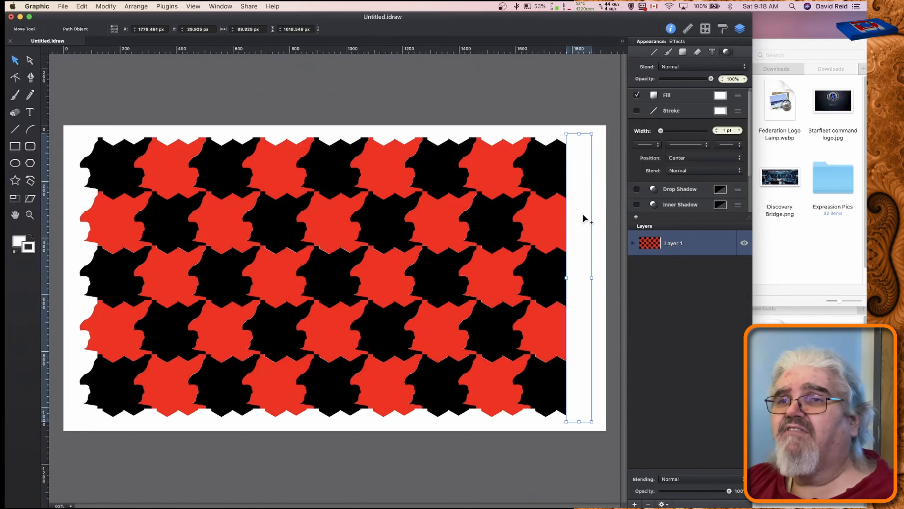
Place a duplicate of the white rectangle over the pattern's ragged left edge, at X 38.11, Y 27.199 px.
left_click_drag(583, 217, 92, 212)
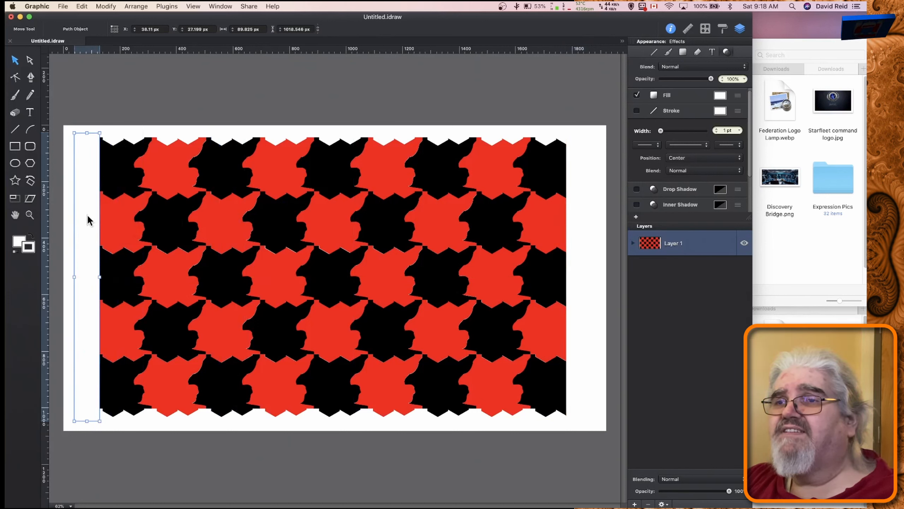
Copy the white left-edge rectangle, turn it horizontal, widen it to about 1699 by 90 px and cover the pattern's ragged top edge.
left_click_drag(88, 215, 313, 132)
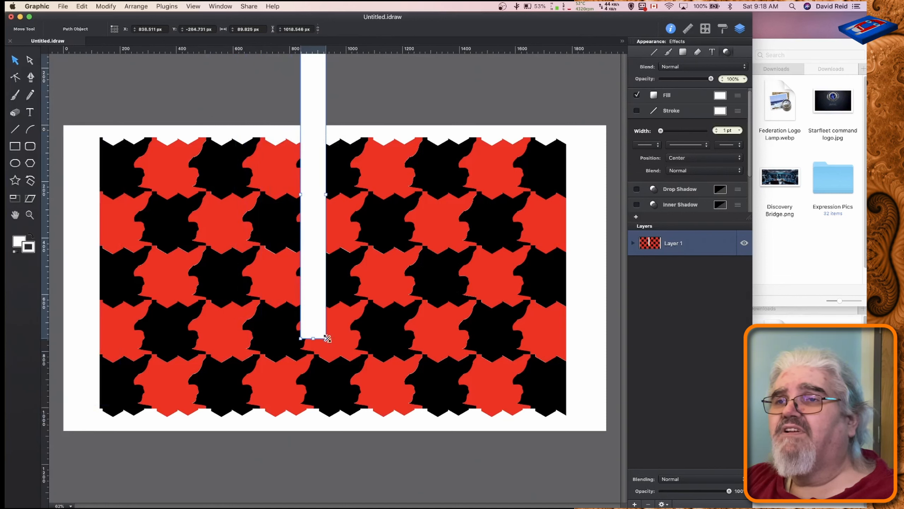
left_click_drag(330, 342, 192, 202)
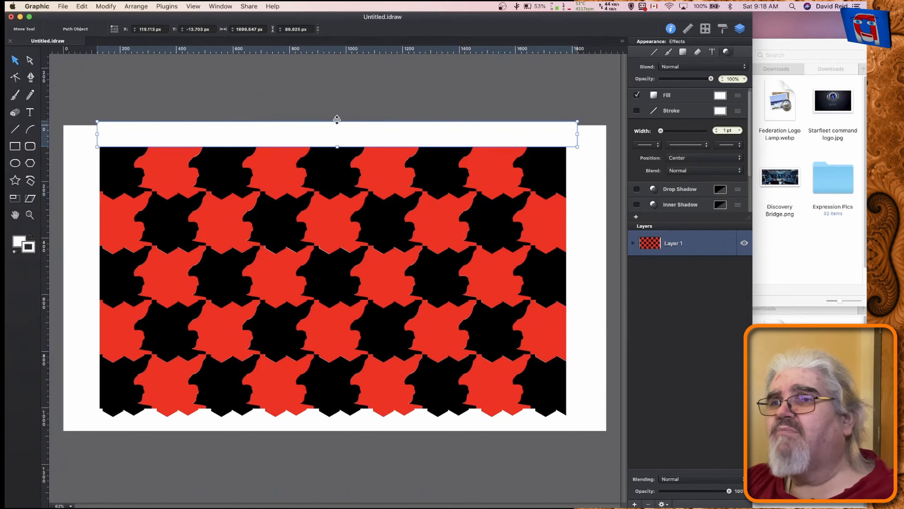
left_click_drag(337, 119, 334, 129)
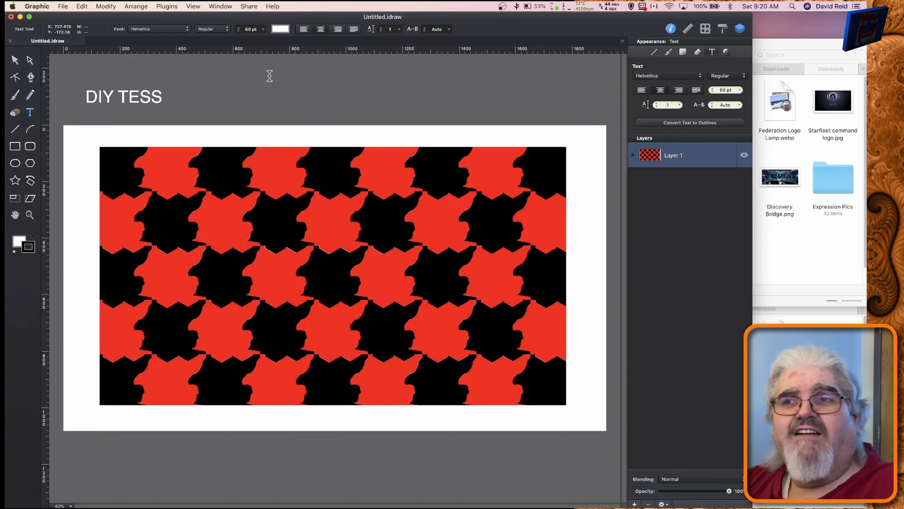
Replace the title text above the canvas with "DIY Tesselated Pattern" and move the title onto the pattern.
key("BackSpace")
key("BackSpace")
key("BackSpace")
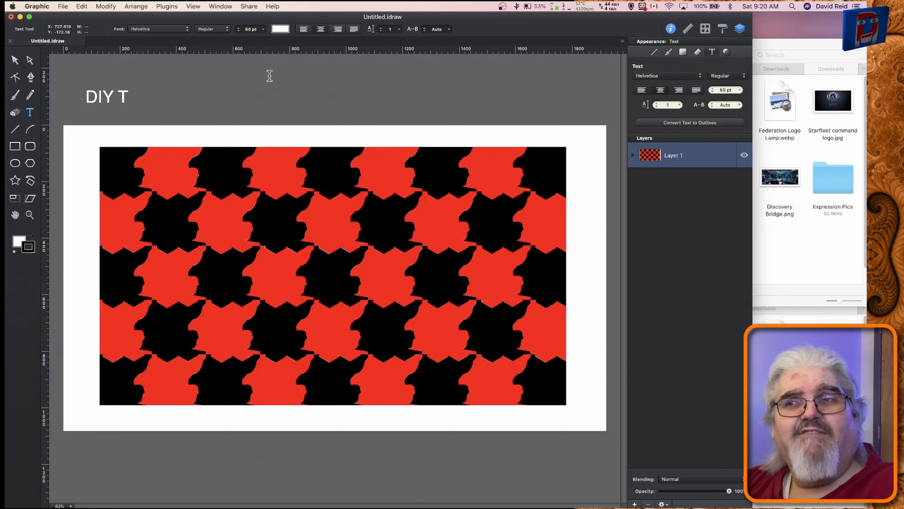
key("BackSpace")
key("BackSpace")
key("BackSpace")
key("BackSpace")
key("BackSpace")
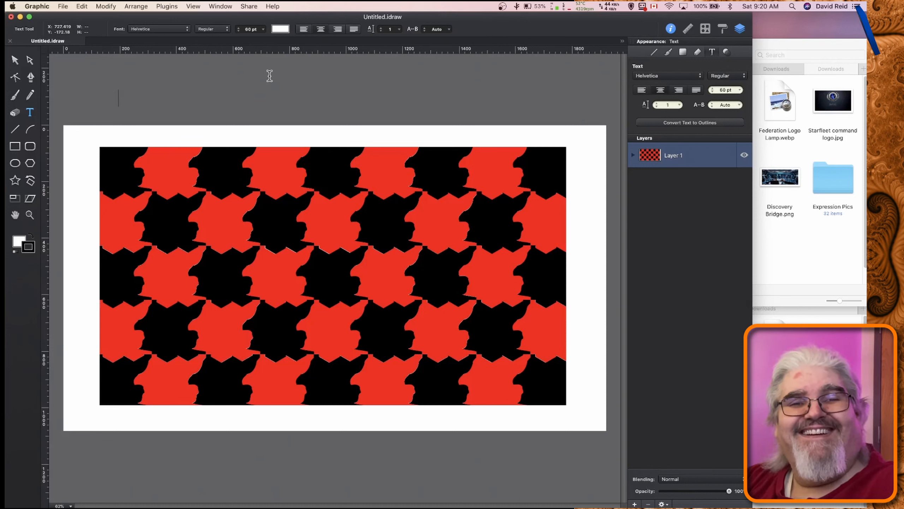
type("DIY")
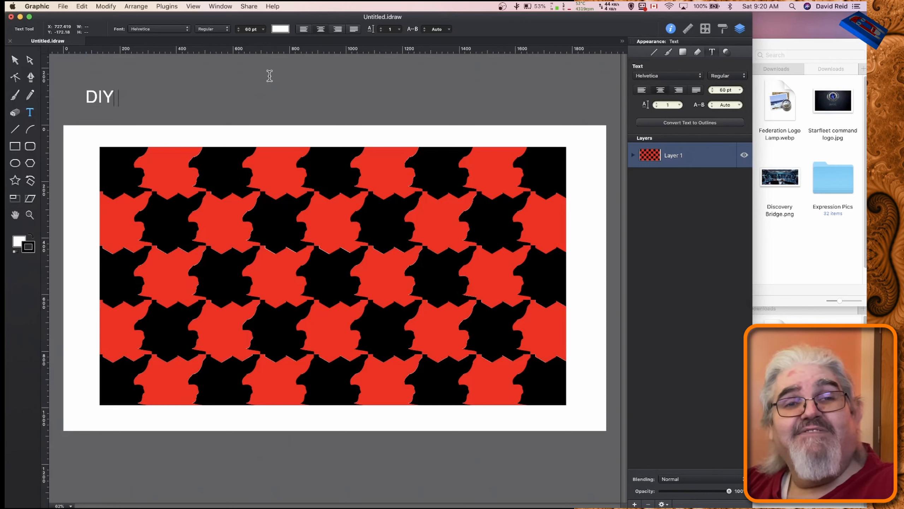
type(" Tess")
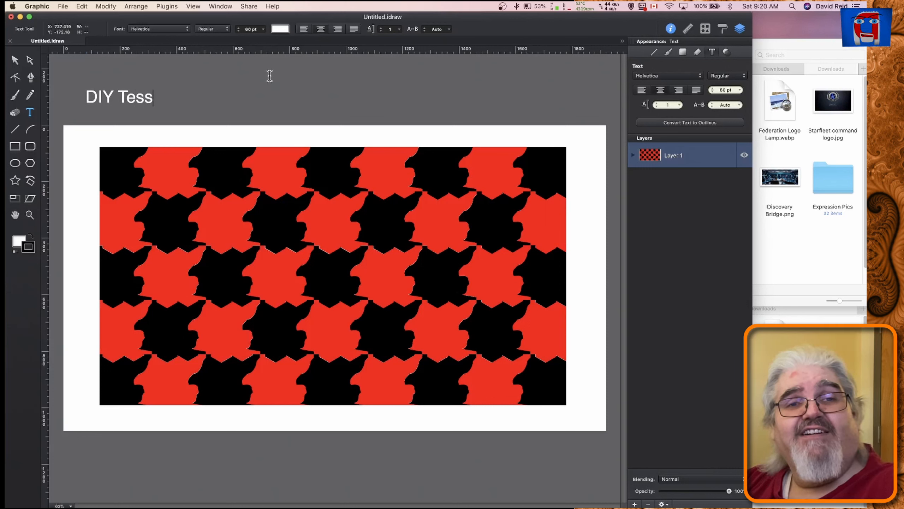
type("elated")
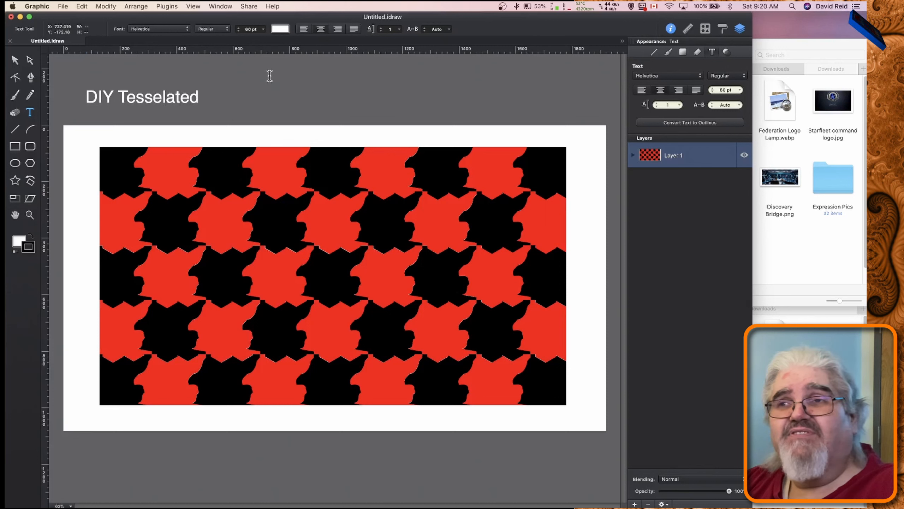
type(" Patter")
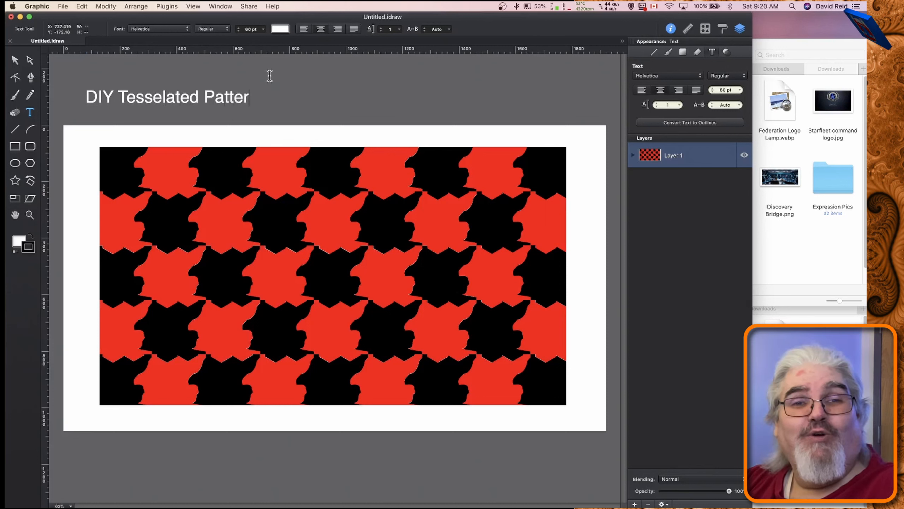
type("n")
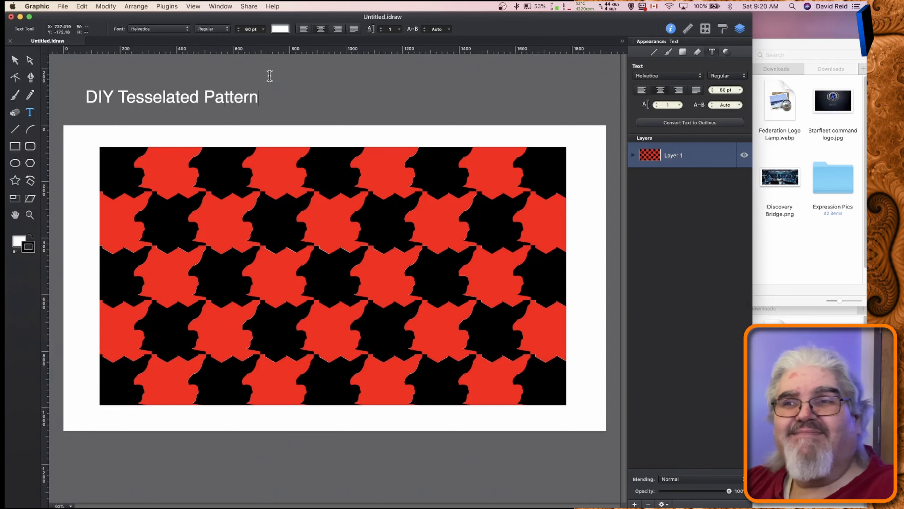
left_click(15, 62)
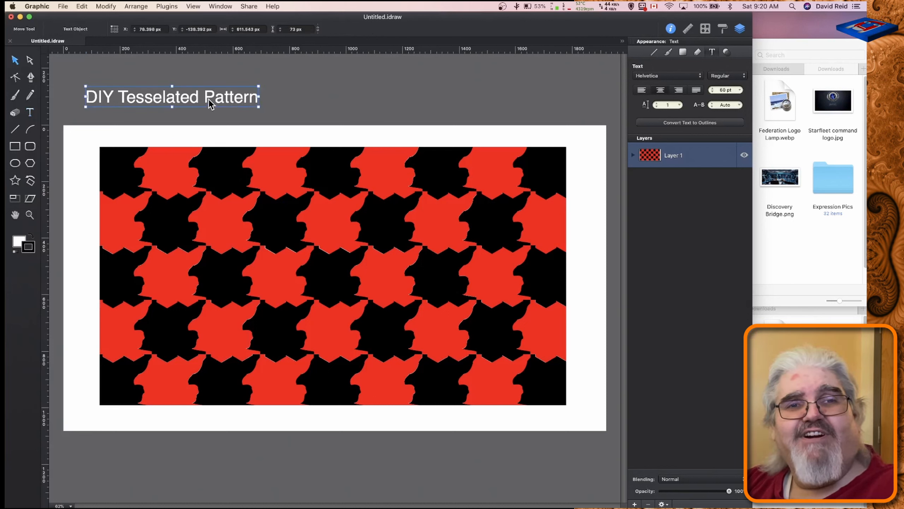
left_click_drag(207, 98, 528, 133)
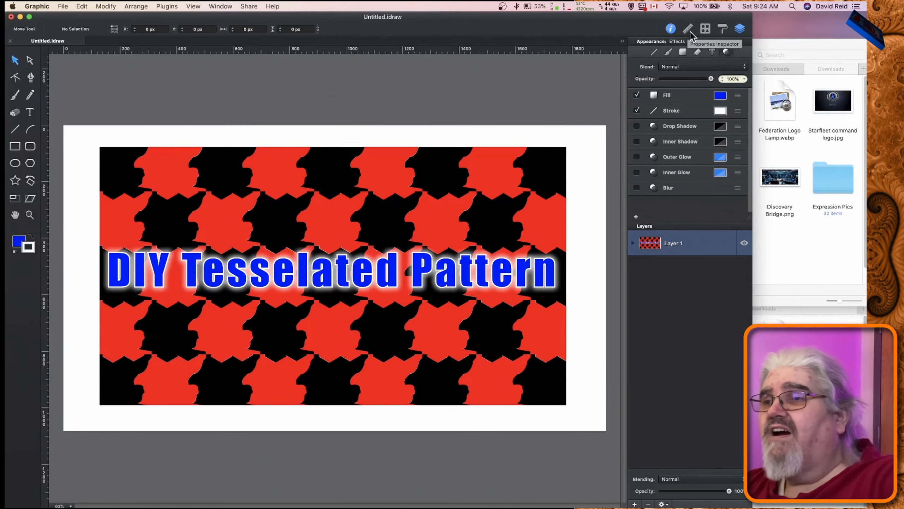
Show the Shape Library with the My Designs collection.
left_click(707, 30)
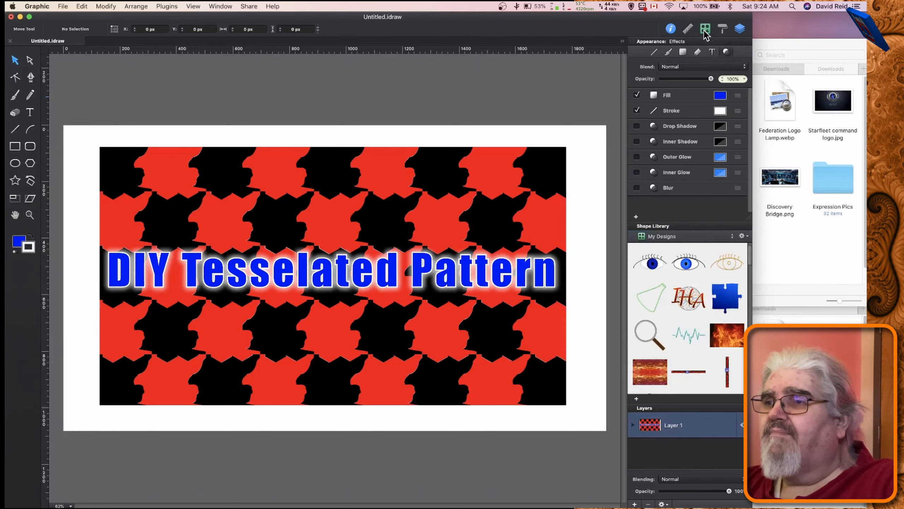